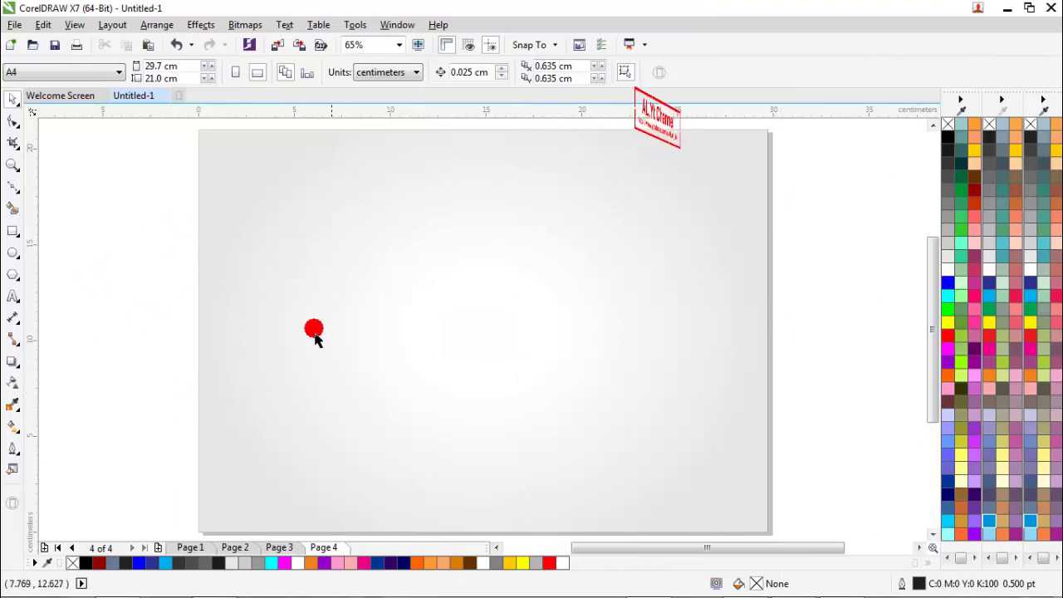
Draw a polygon about 13.5 cm wide near the page's centre and set it to 3 sides.
click(10, 274)
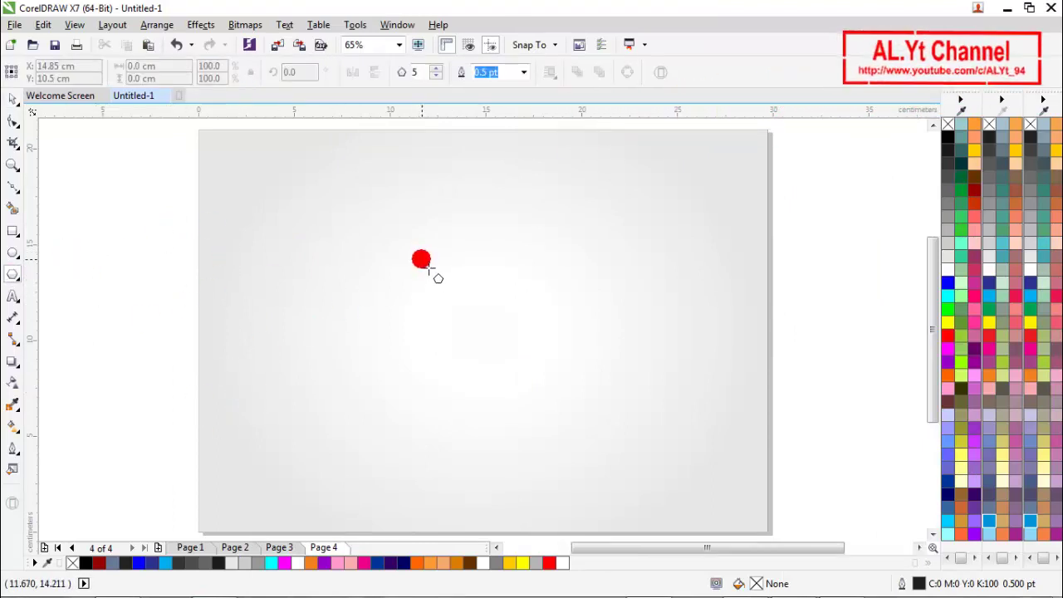
drag(392, 201, 604, 490)
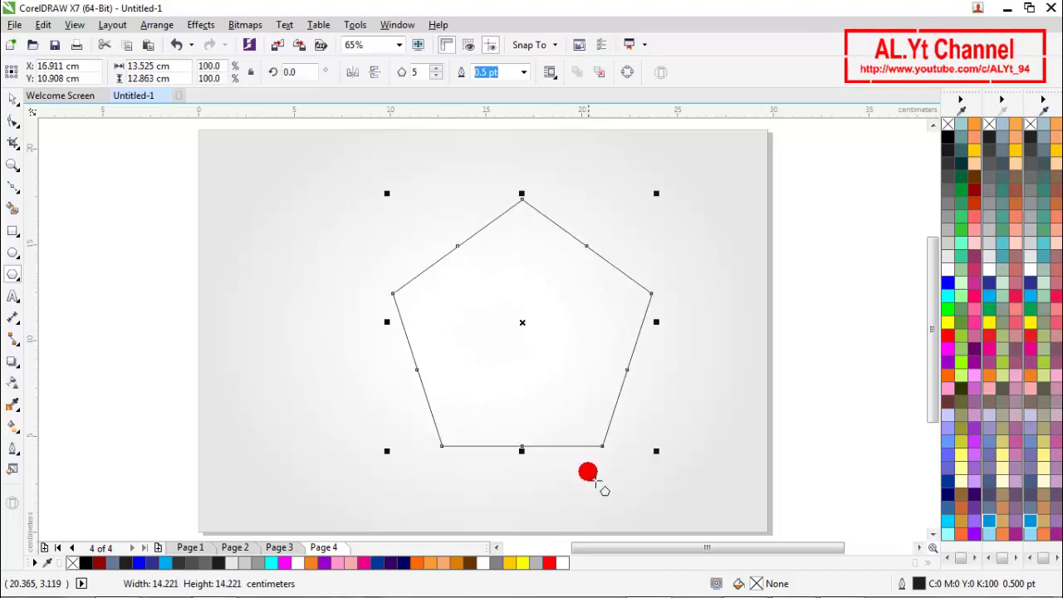
key(space)
click(436, 77)
click(436, 76)
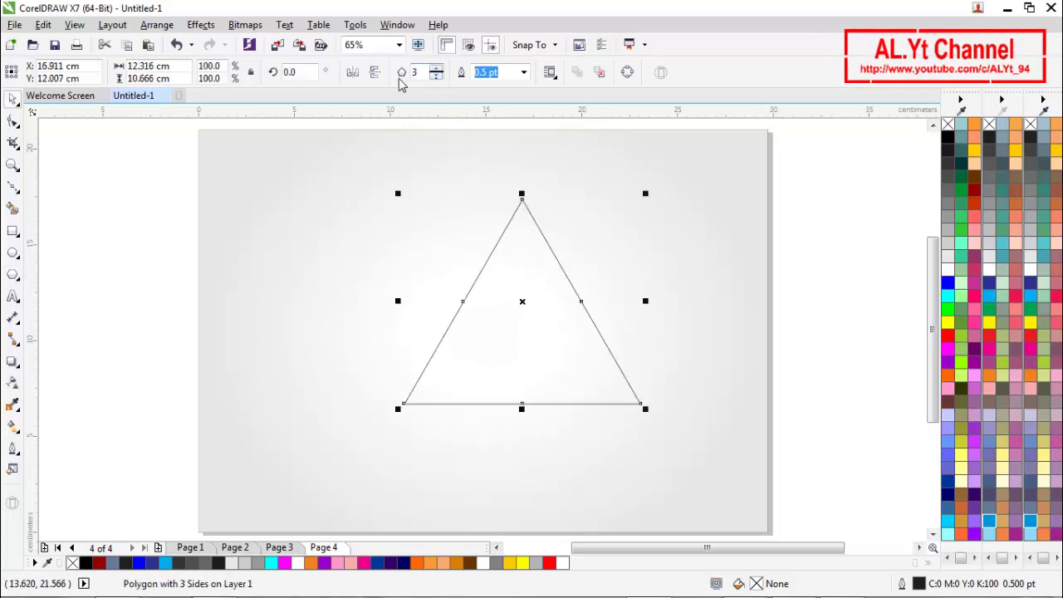
Flip the triangle to point downward and enlarge it to about 14.7 cm wide near the page's left edge.
click(377, 72)
key(p)
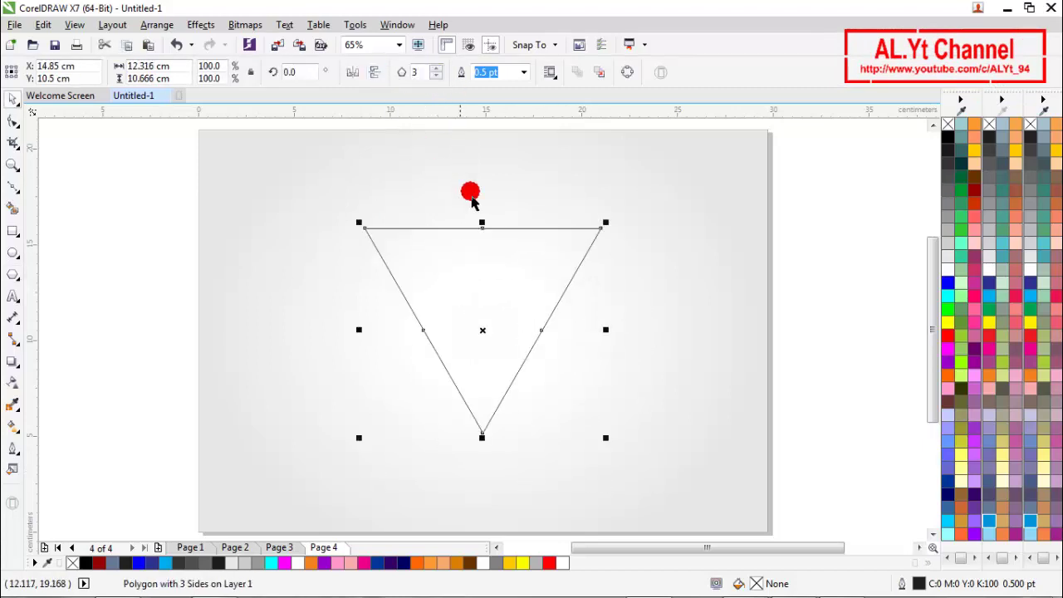
drag(613, 237, 628, 207)
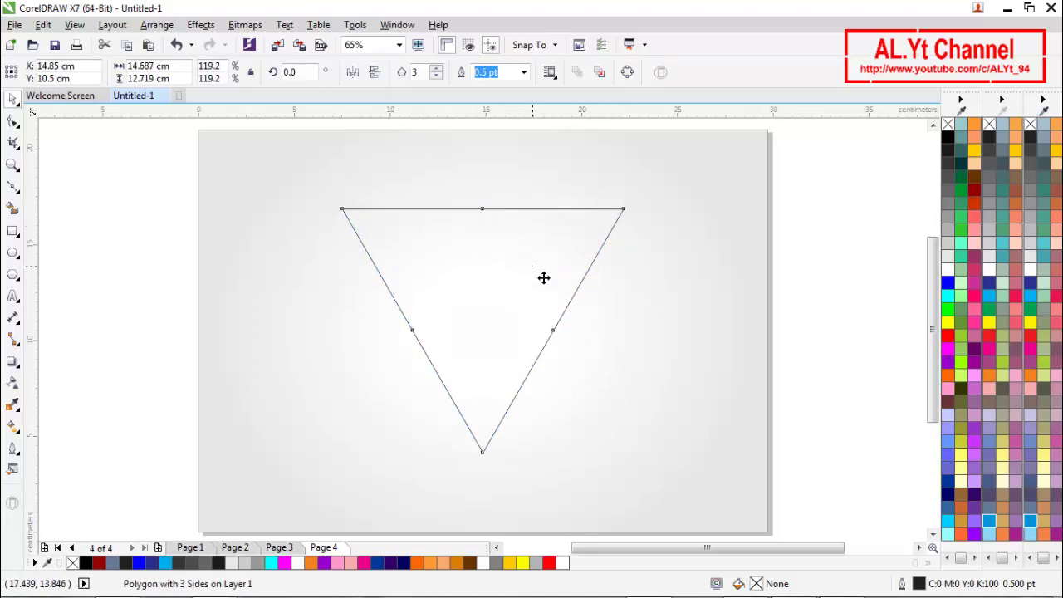
drag(543, 277, 424, 283)
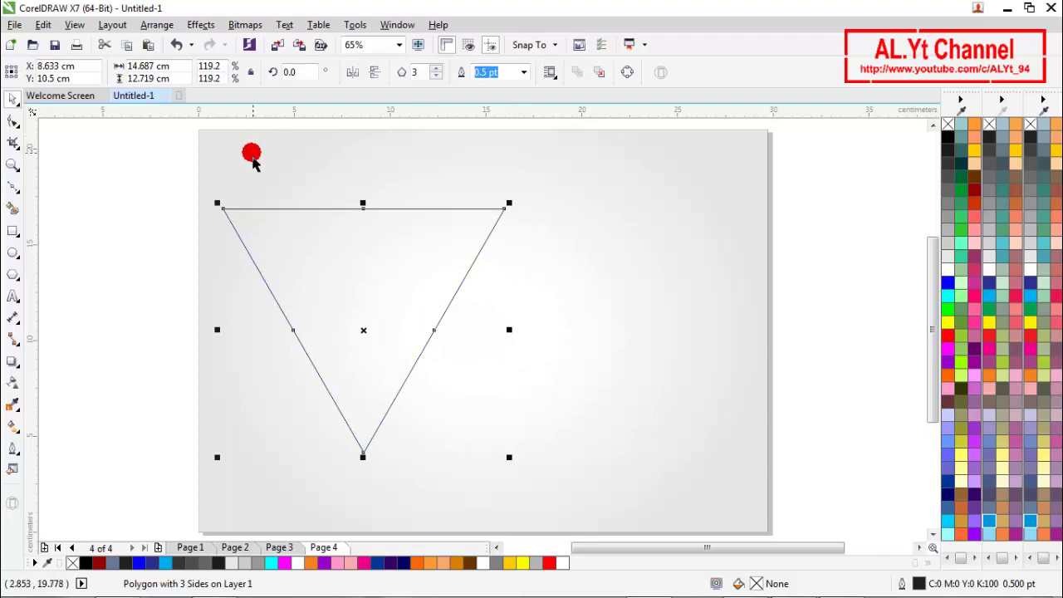
Create 3 copies of the triangle with a Position transformation, each offset 2 cm horizontally and 0 cm vertically.
click(145, 28)
mouse_move(162, 38)
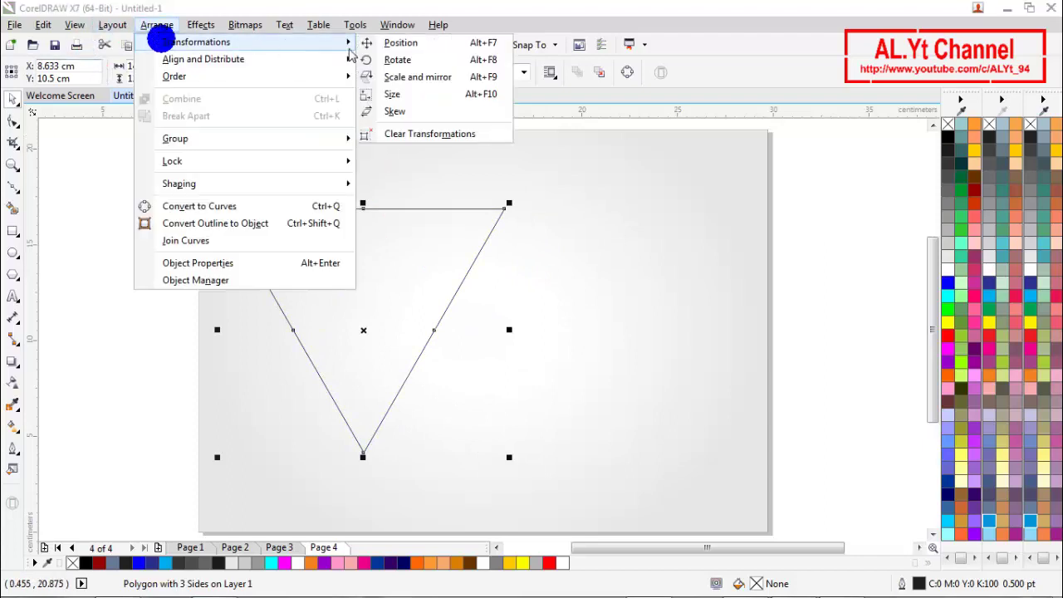
click(377, 41)
click(793, 168)
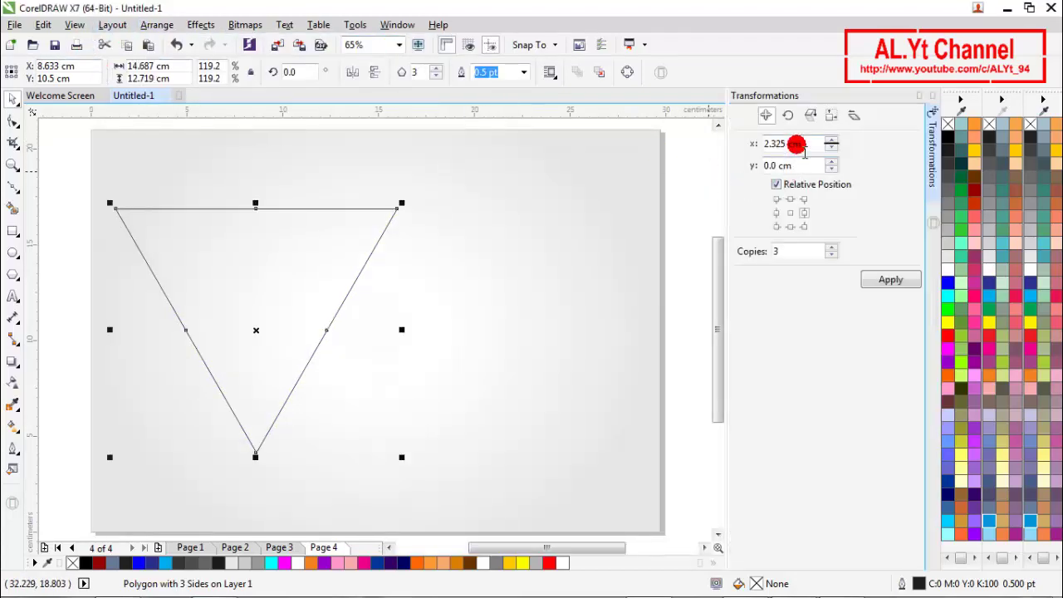
double_click(787, 143)
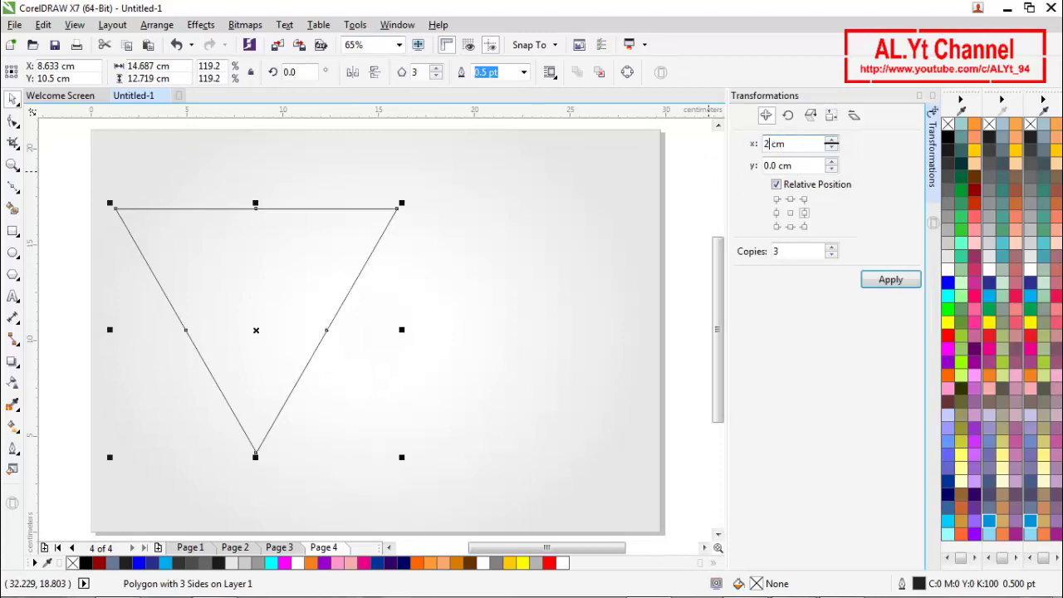
click(781, 265)
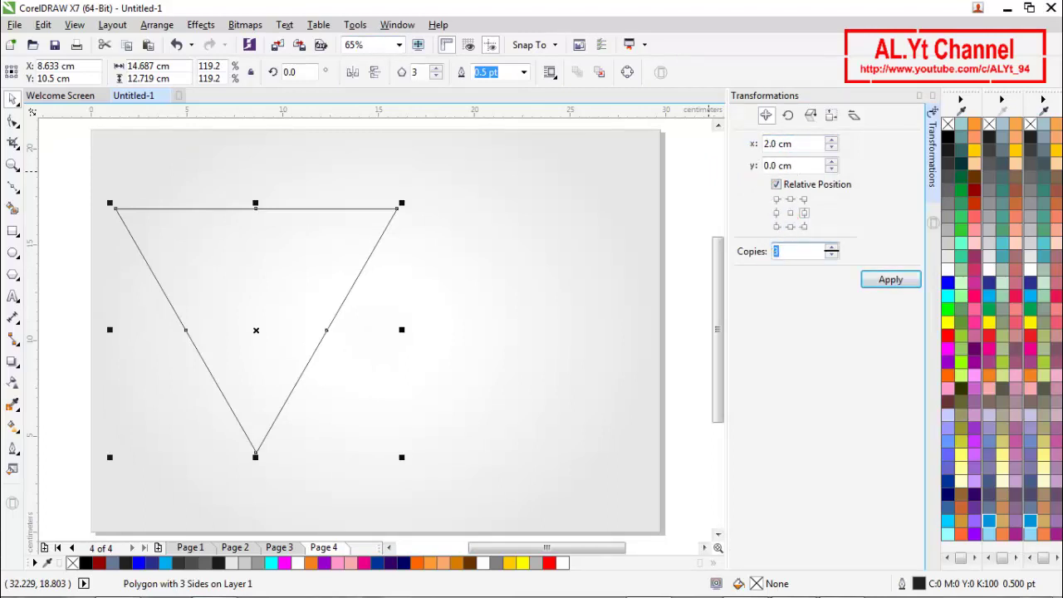
text(3)
click(872, 280)
click(580, 270)
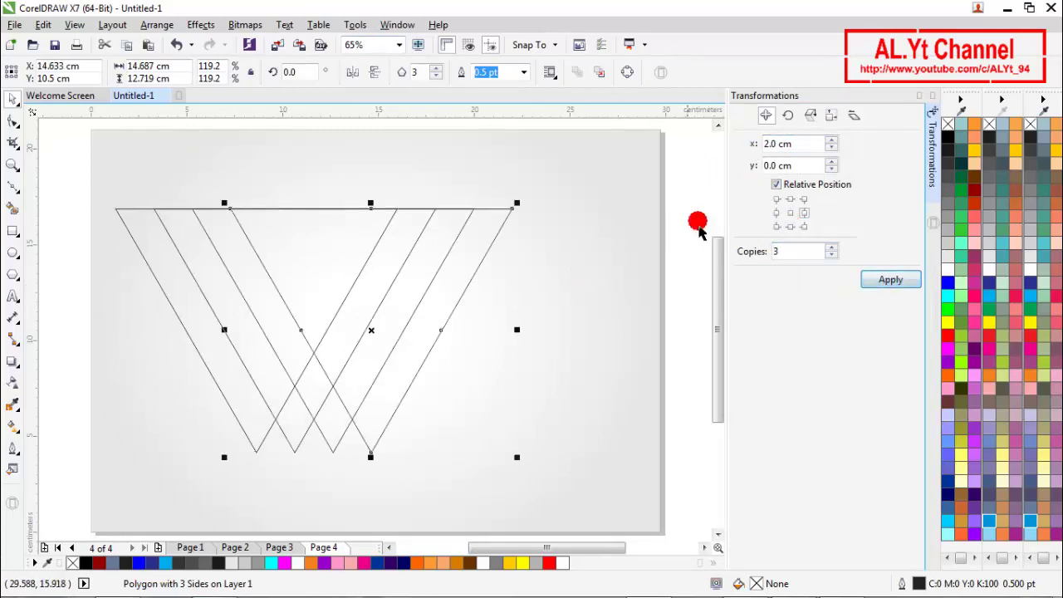
click(695, 218)
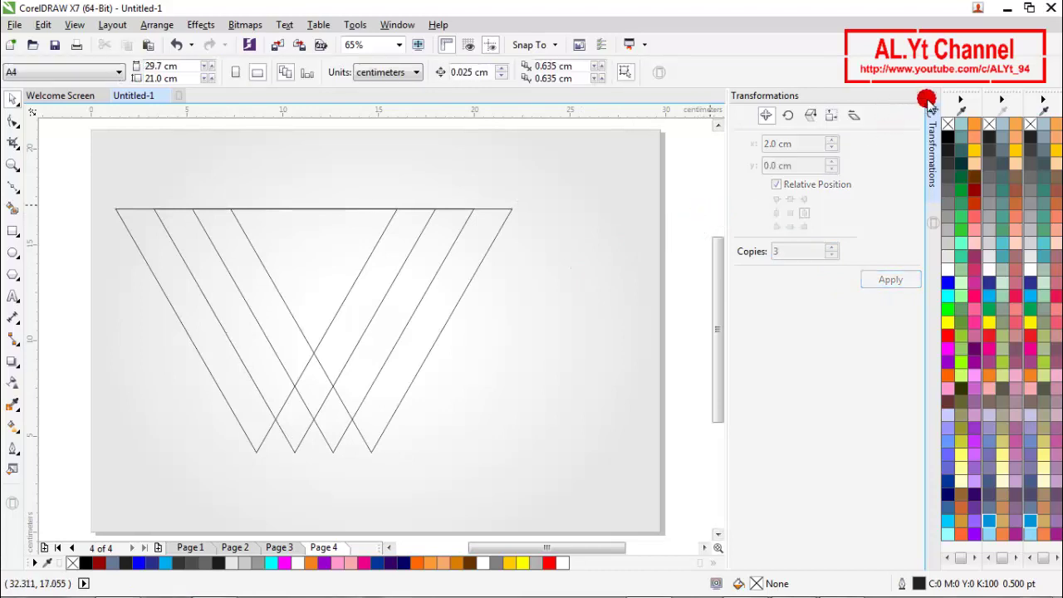
click(926, 101)
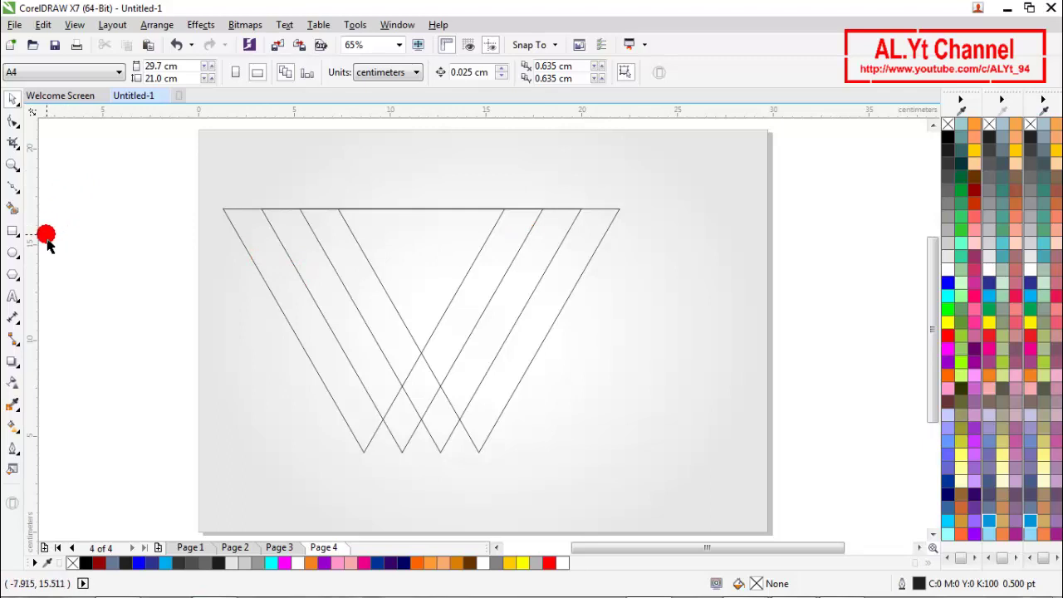
Draw a closed triangle about 2 cm wide and 1.4 cm high between the upper-left corners of the second and third triangles, and fill it blue.
click(15, 187)
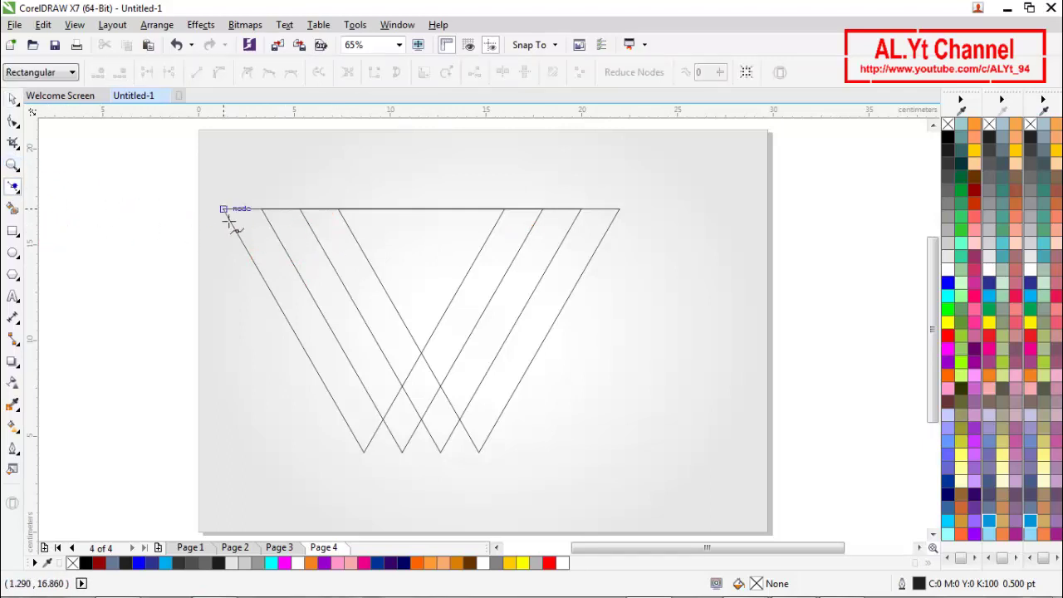
click(261, 212)
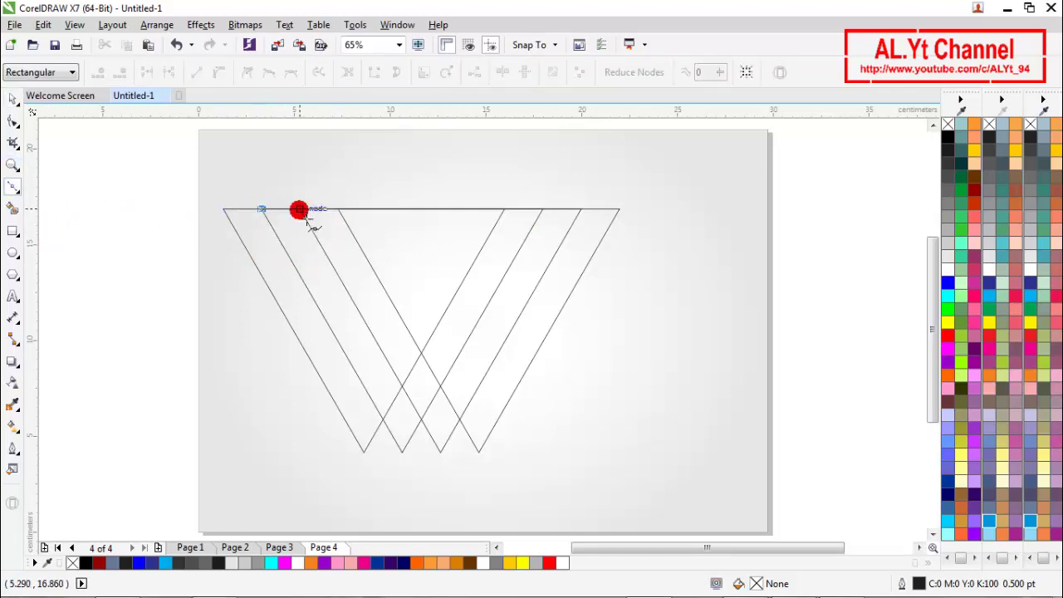
click(300, 210)
click(276, 234)
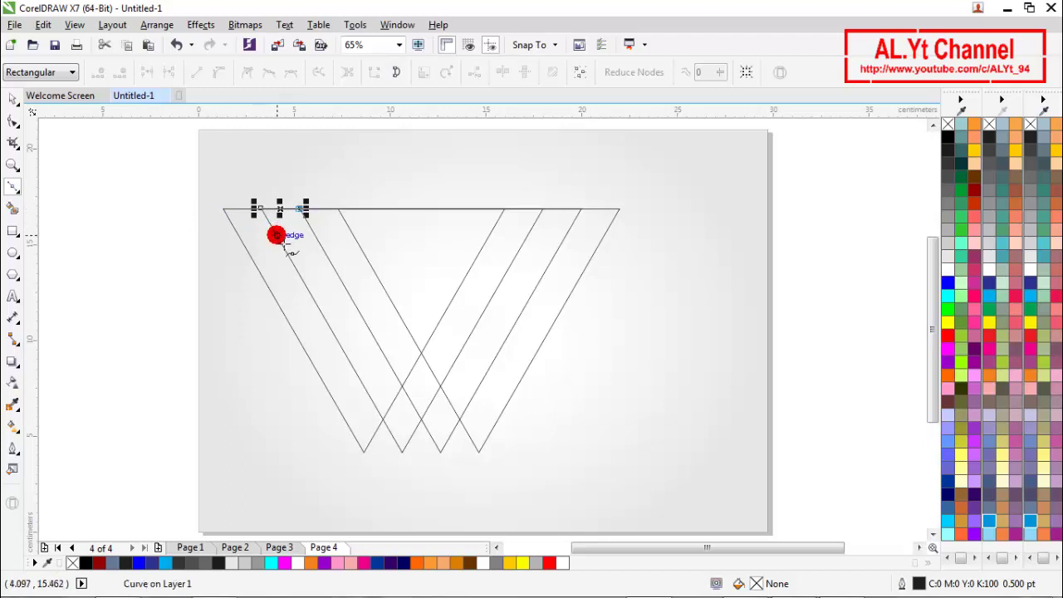
click(259, 211)
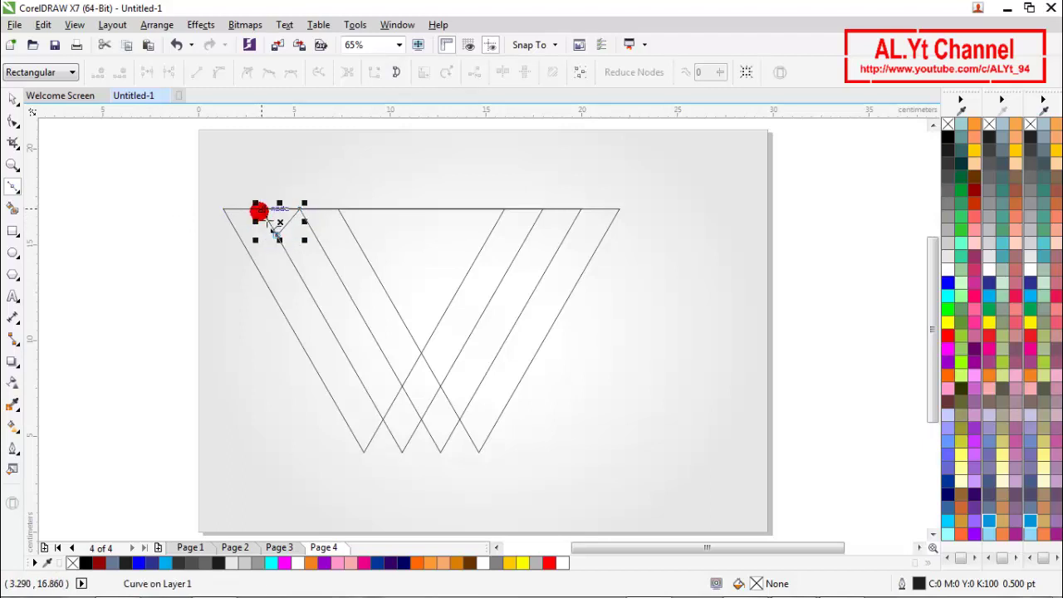
click(13, 100)
click(787, 262)
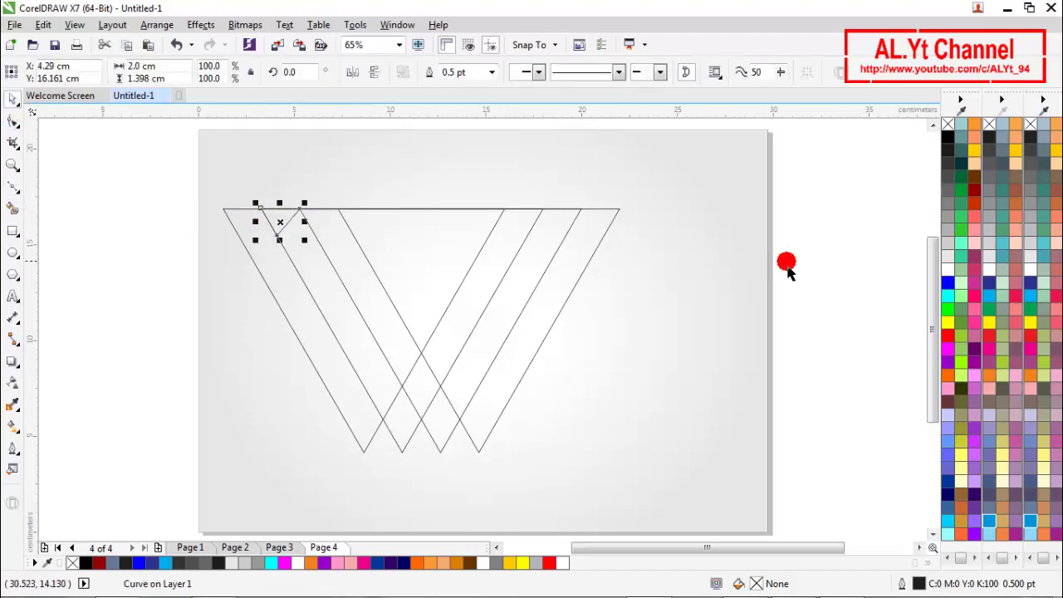
click(948, 285)
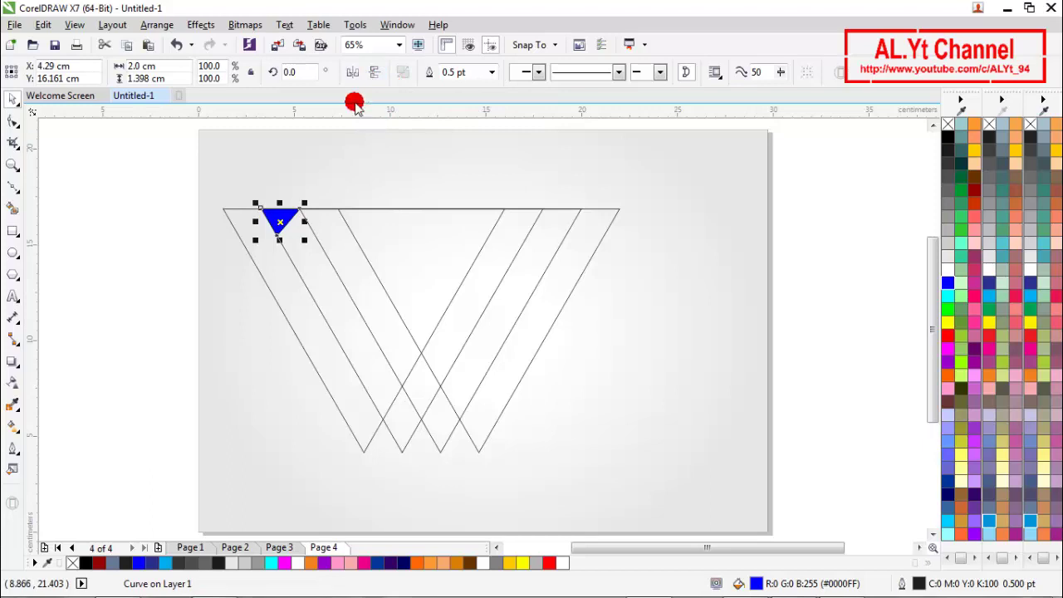
Make a horizontally mirrored copy of the small blue triangle and align it to the right edge of the third large triangle.
click(352, 73)
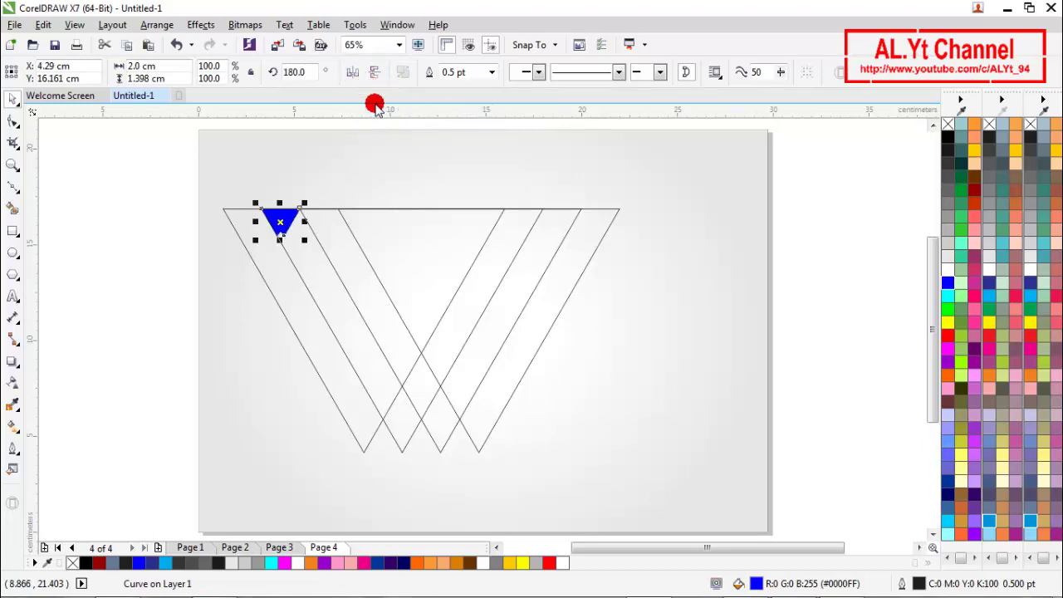
shift+click(445, 440)
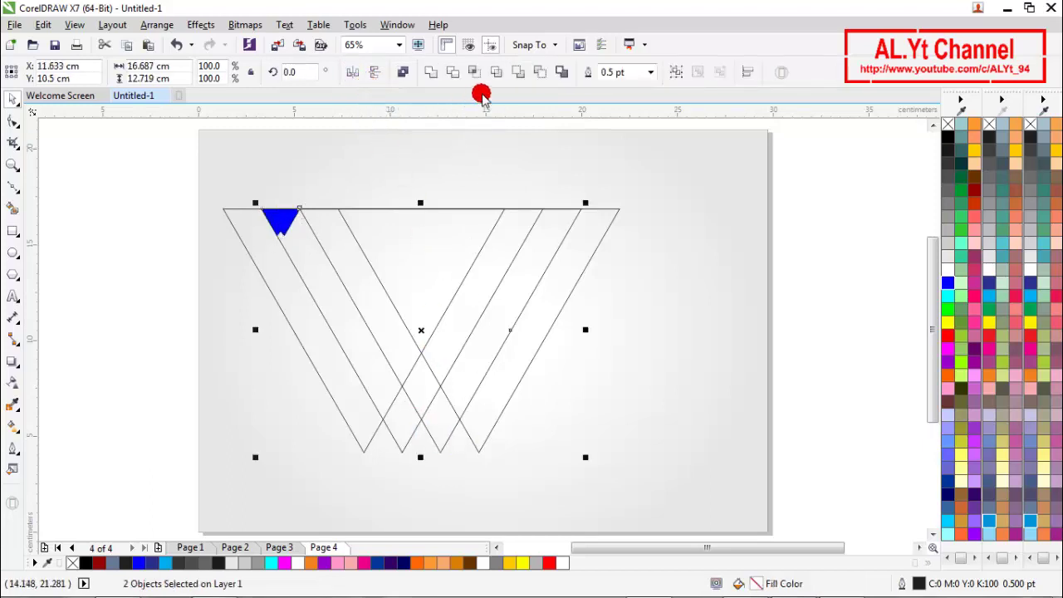
click(746, 72)
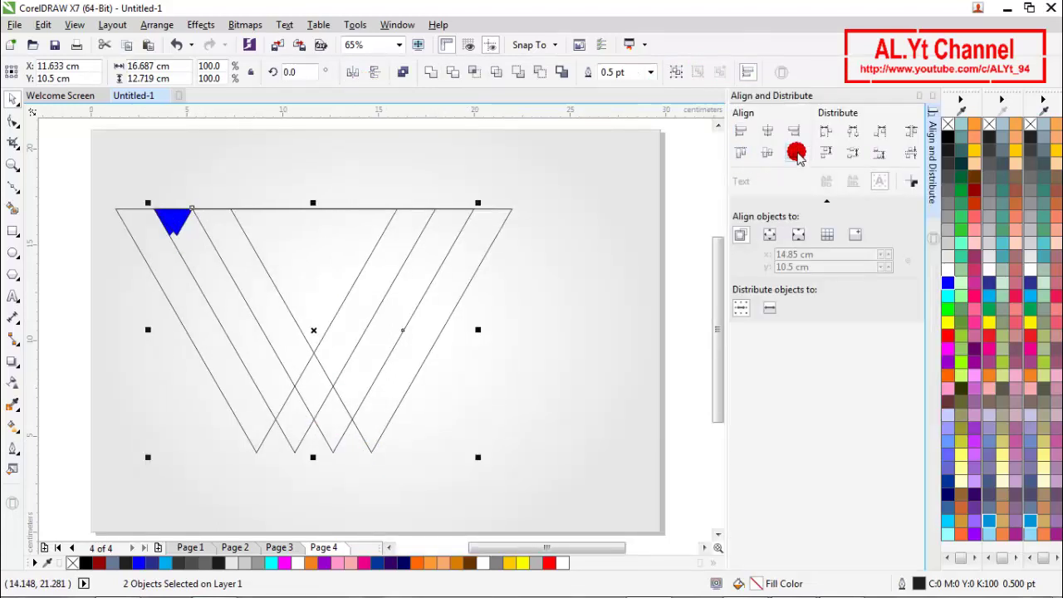
click(790, 133)
click(650, 279)
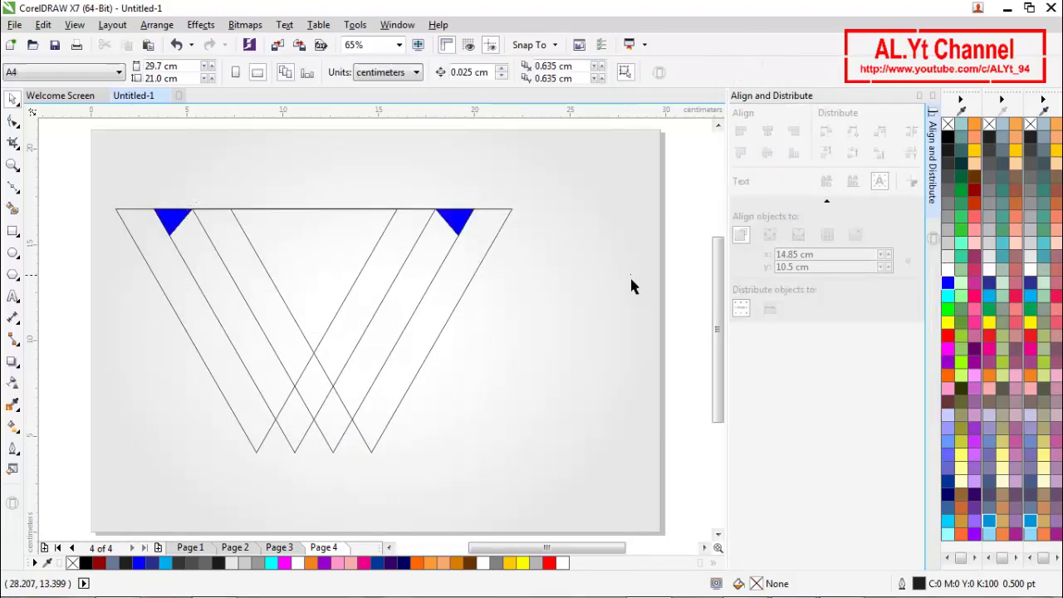
click(931, 96)
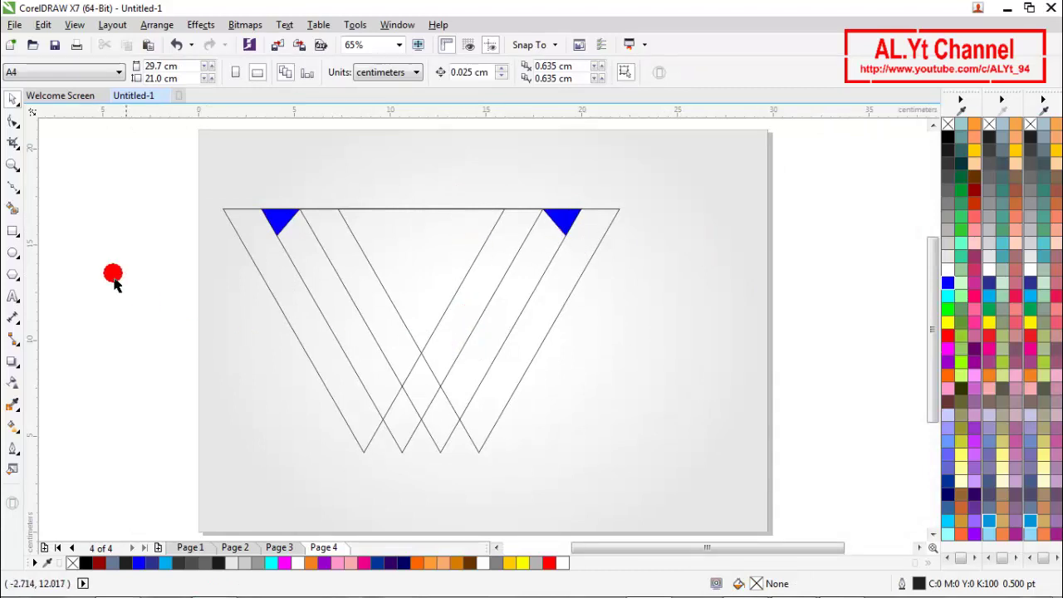
Smart Fill the leftmost diagonal band between the first two triangles with C:40 M:20 Y:0 K:40 and a 0.5 pt outline.
click(13, 206)
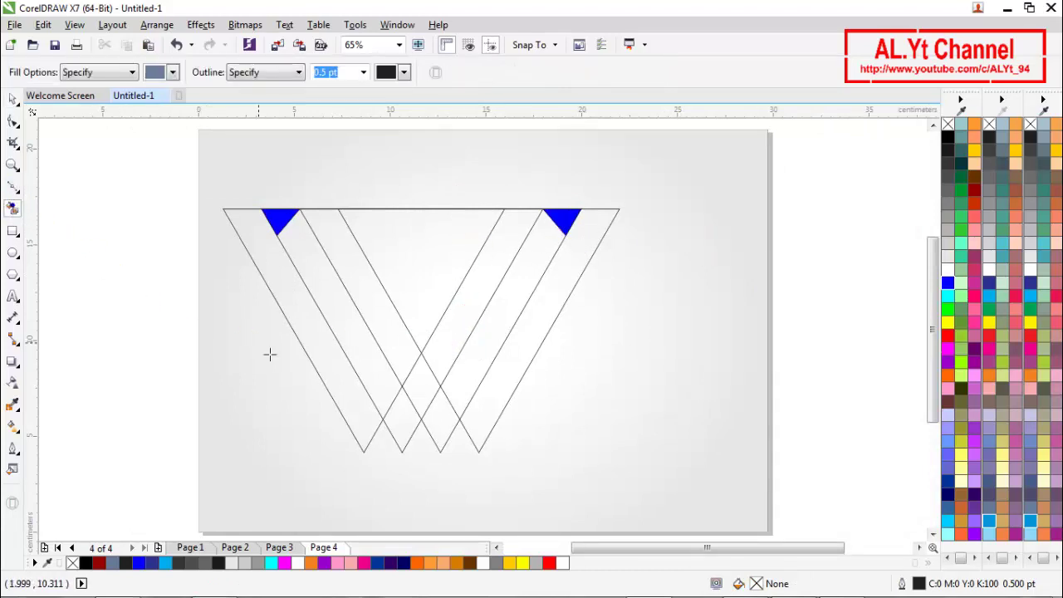
click(324, 365)
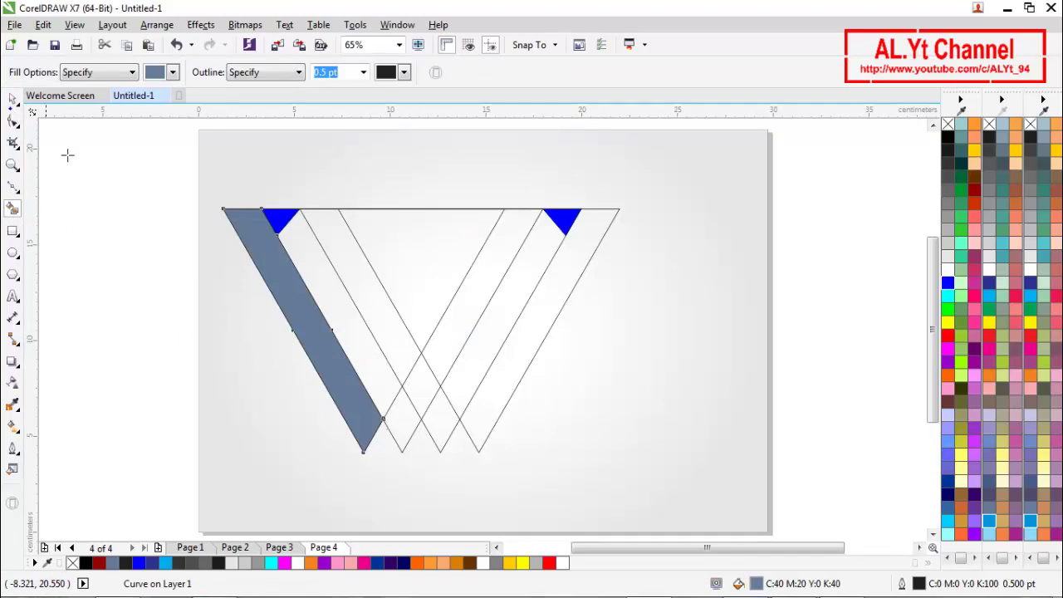
click(292, 301)
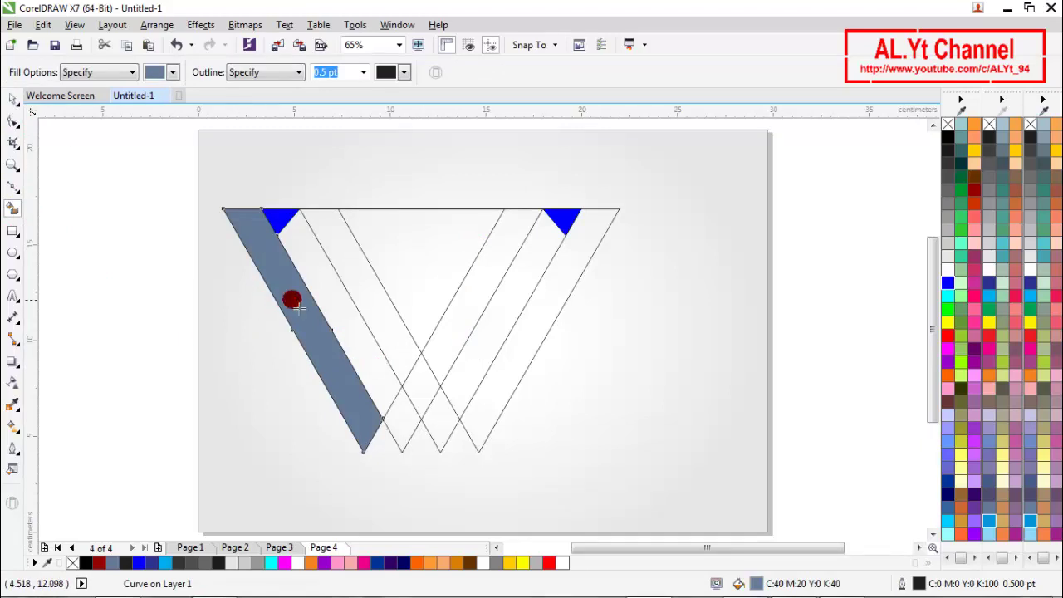
Rotate the filled band 60 degrees so that it lies horizontally.
click(13, 99)
click(285, 304)
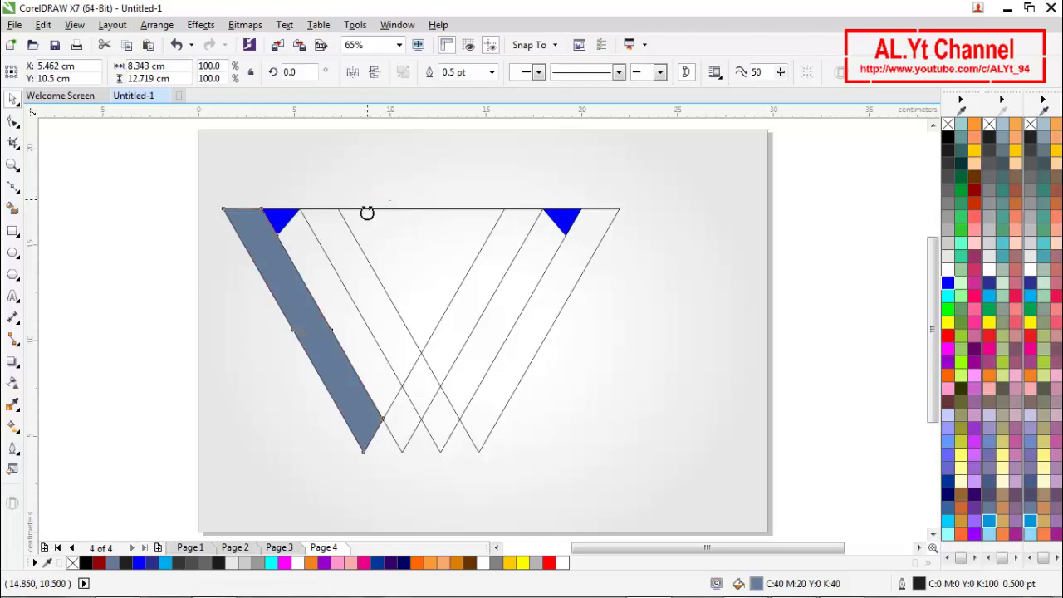
drag(219, 206, 203, 329)
click(235, 378)
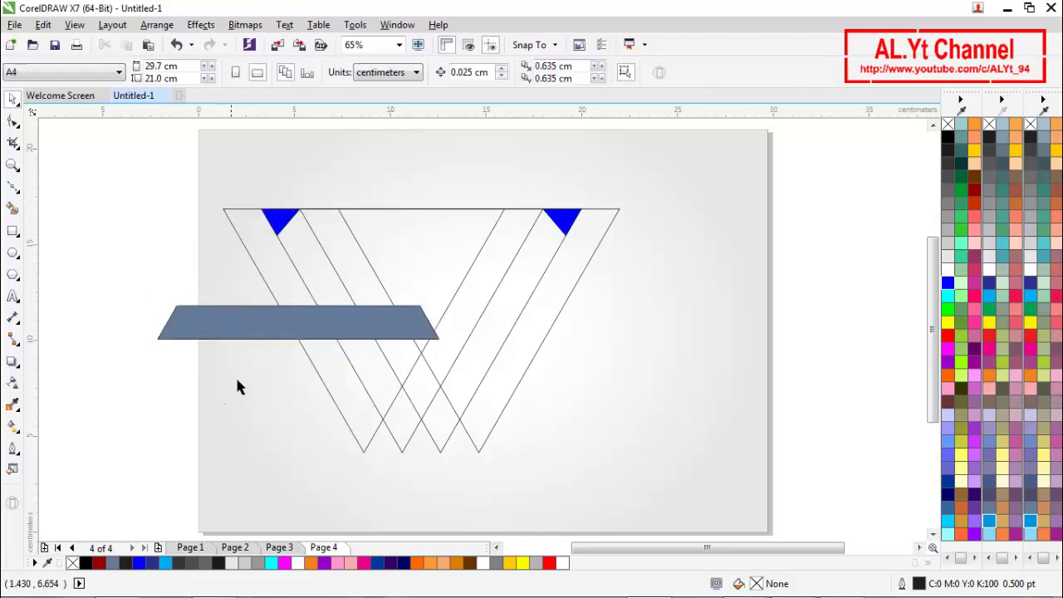
Stretch the horizontal bar to about 28.7 cm wide and move its upper edge to the tips of the blue triangles.
click(254, 341)
drag(366, 332, 553, 332)
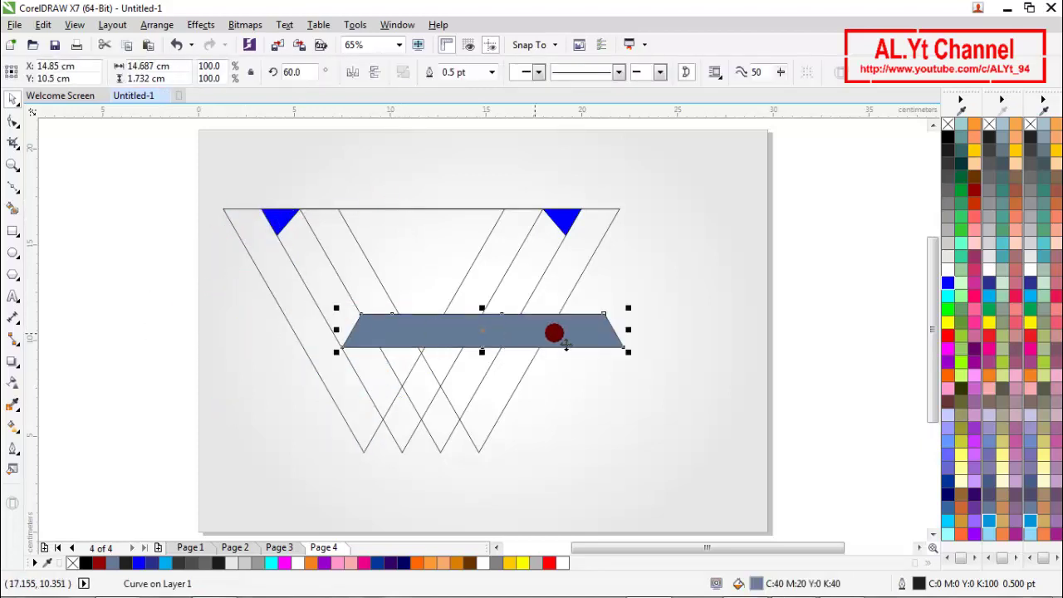
drag(628, 324, 779, 352)
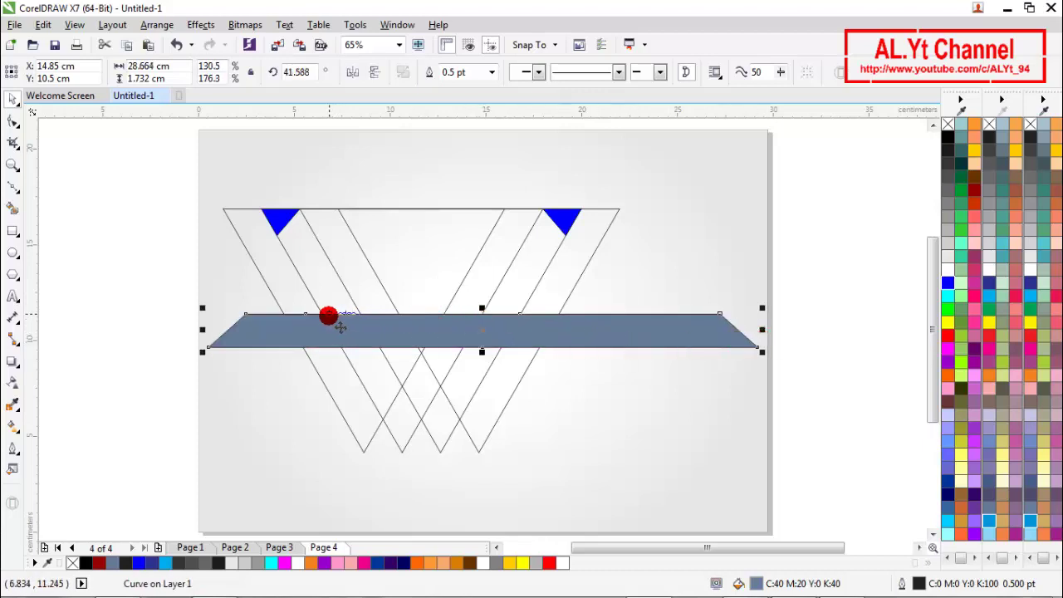
drag(342, 325, 288, 247)
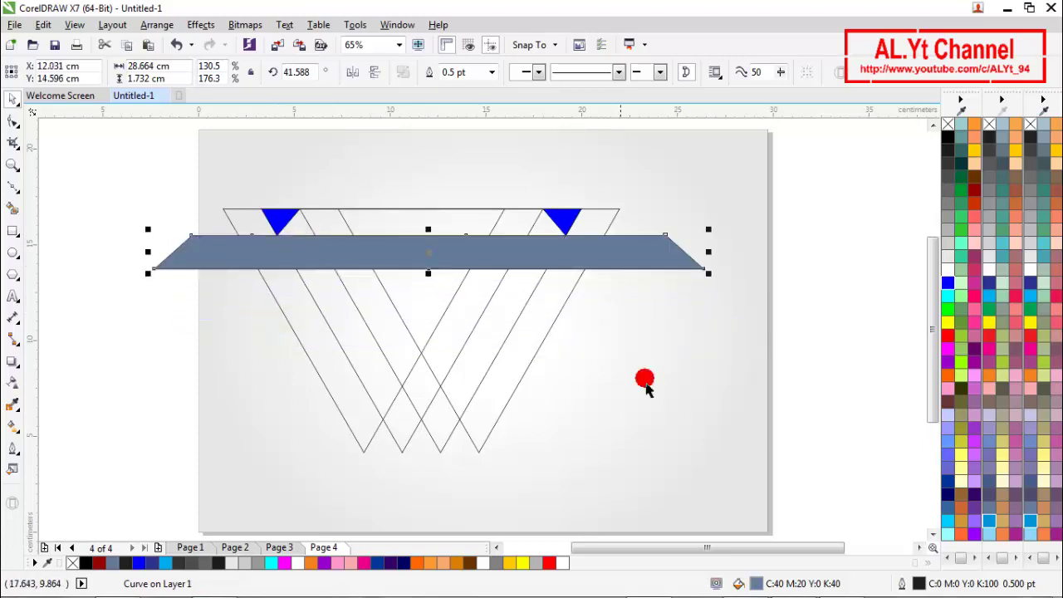
click(644, 376)
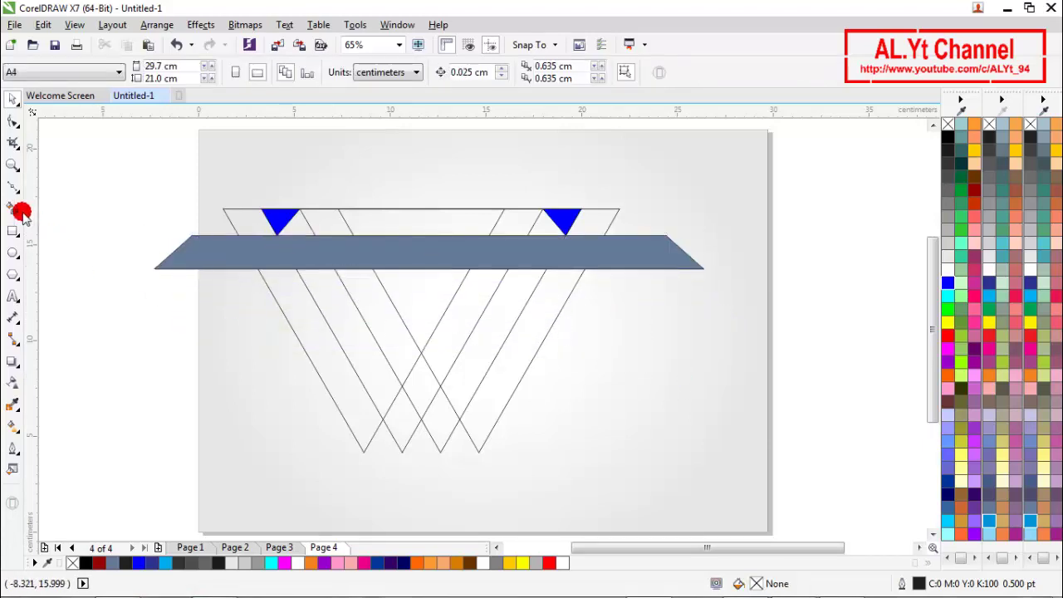
Draw a horizontal straight line about 6 cm long joining the bottom tips of the first and fourth large triangles.
click(13, 189)
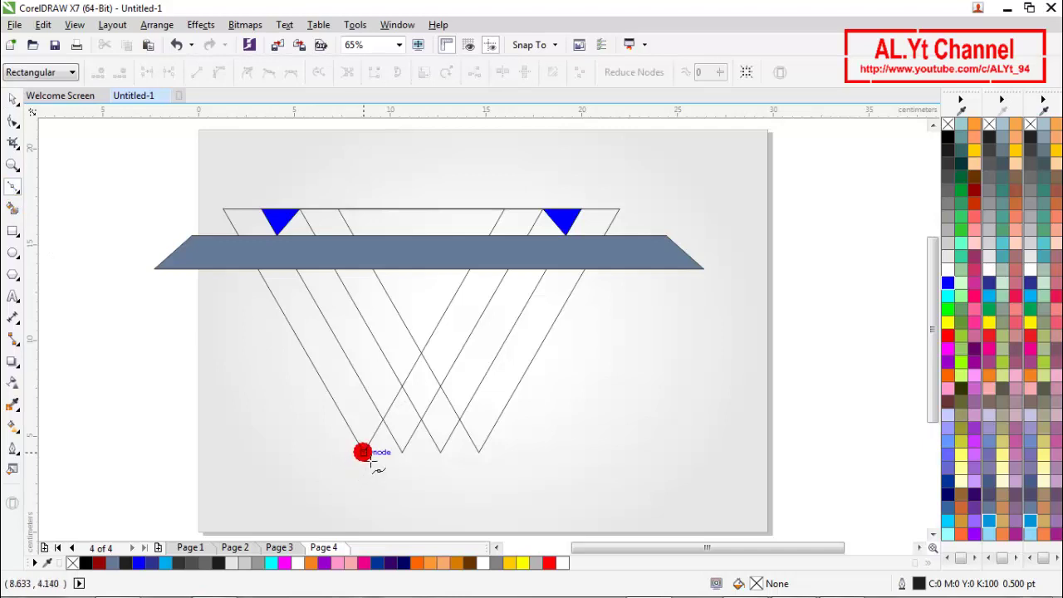
click(364, 453)
click(474, 453)
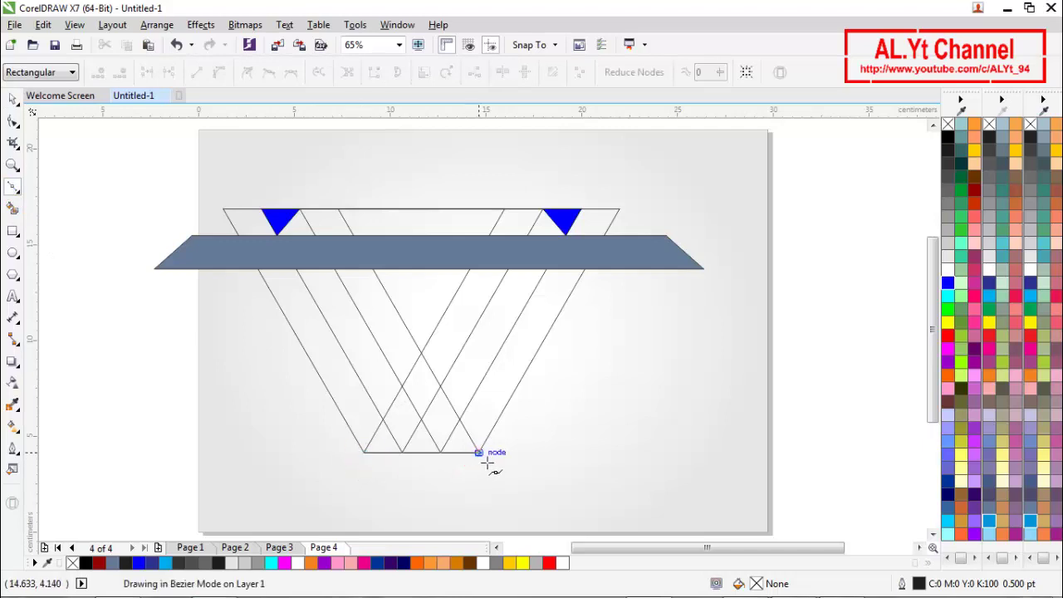
Remove the fill from the horizontal bar so that only its outline is left.
click(13, 99)
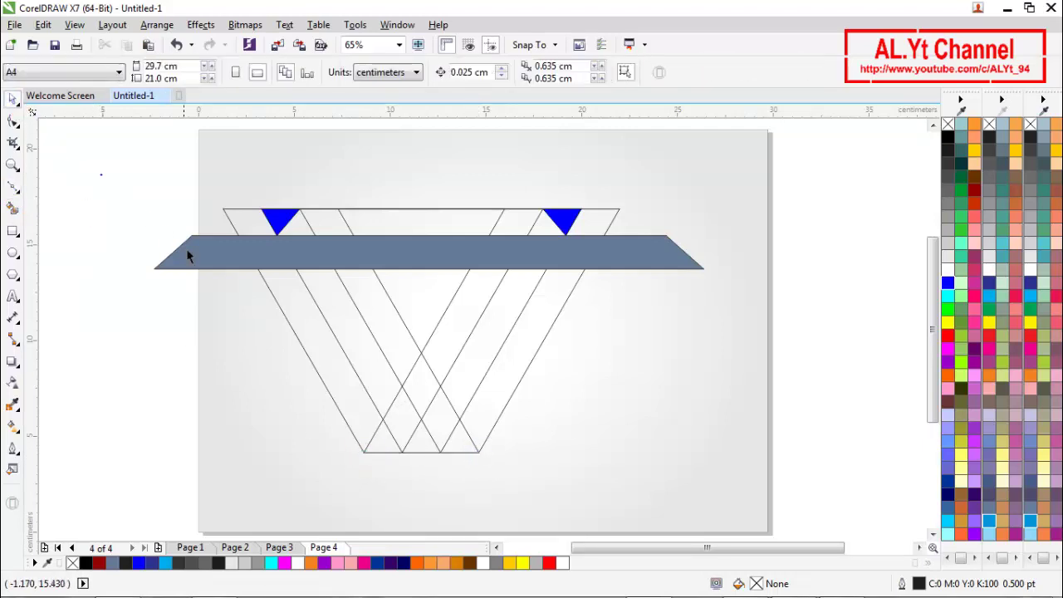
click(249, 263)
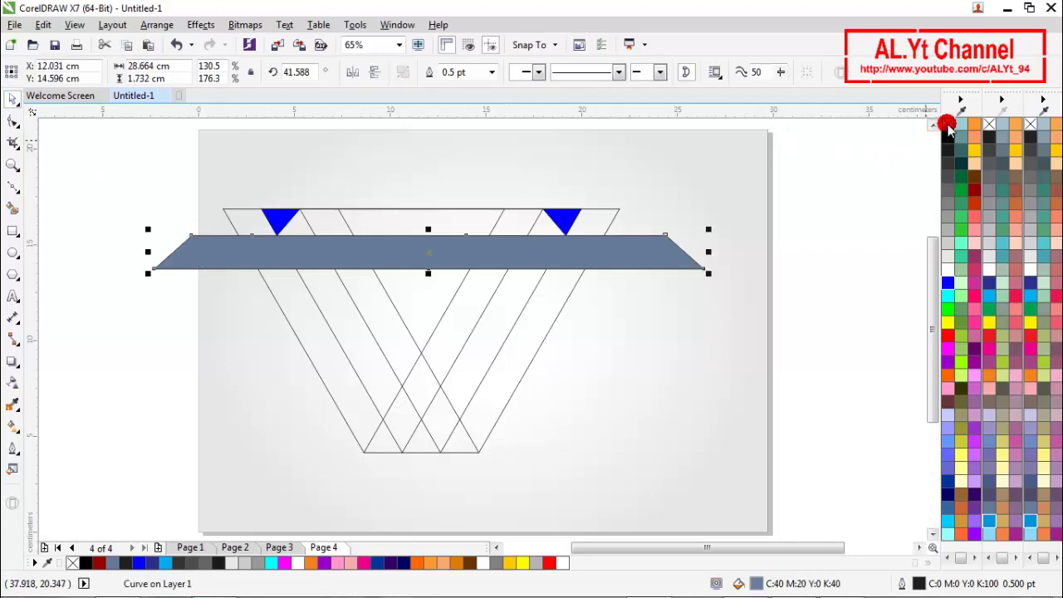
click(947, 125)
click(856, 223)
click(340, 262)
click(391, 259)
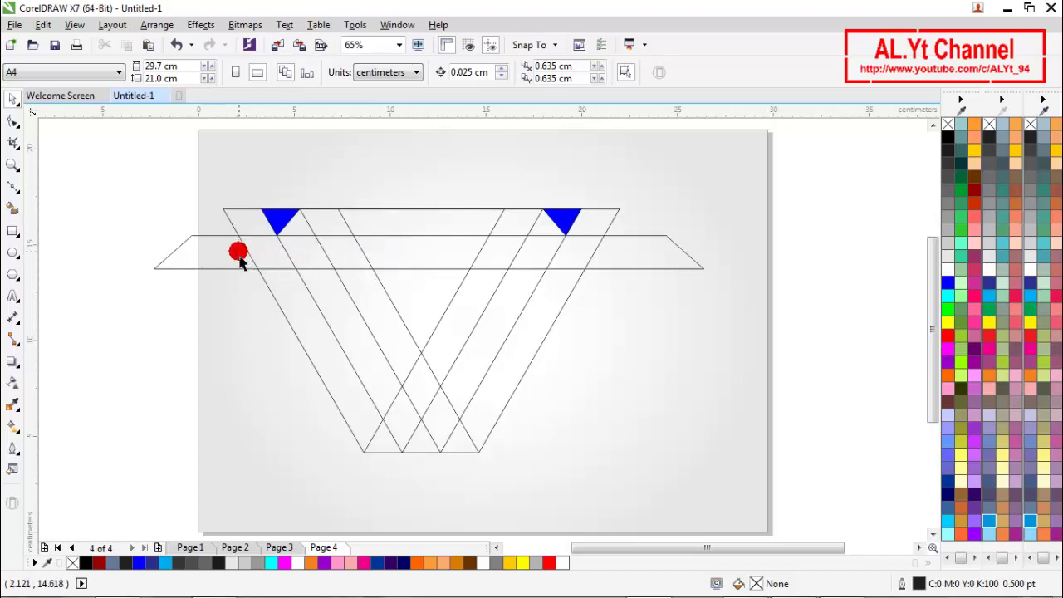
scroll(239, 259, up, 2)
scroll(239, 259, down, 2)
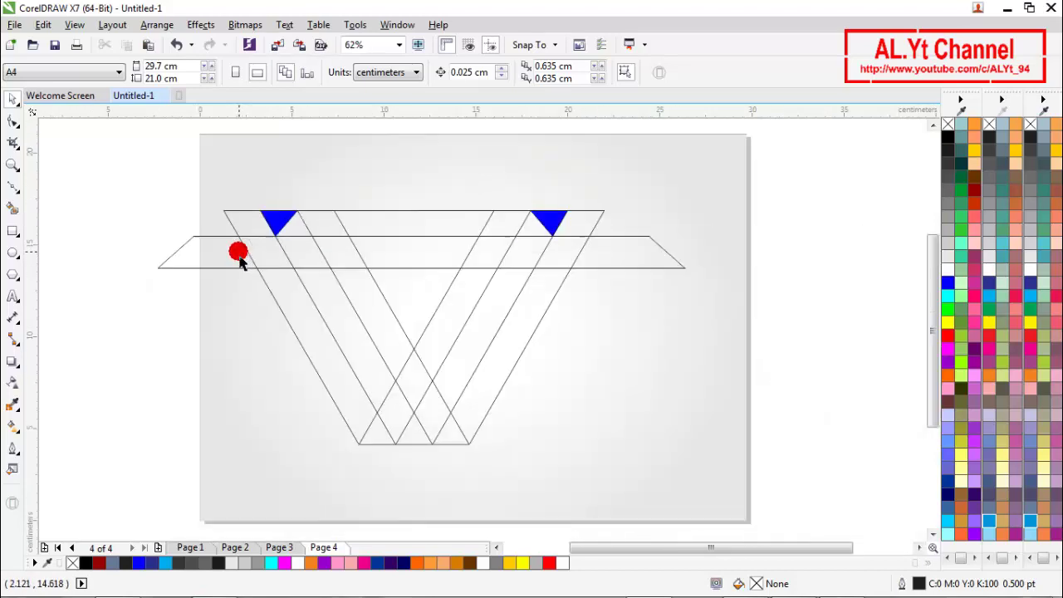
click(399, 263)
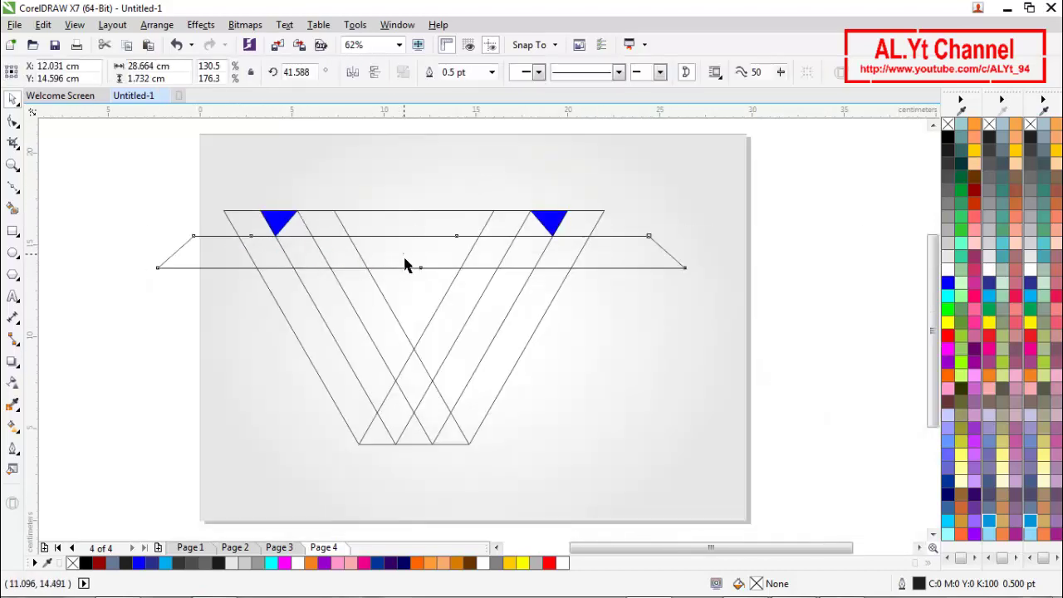
click(548, 375)
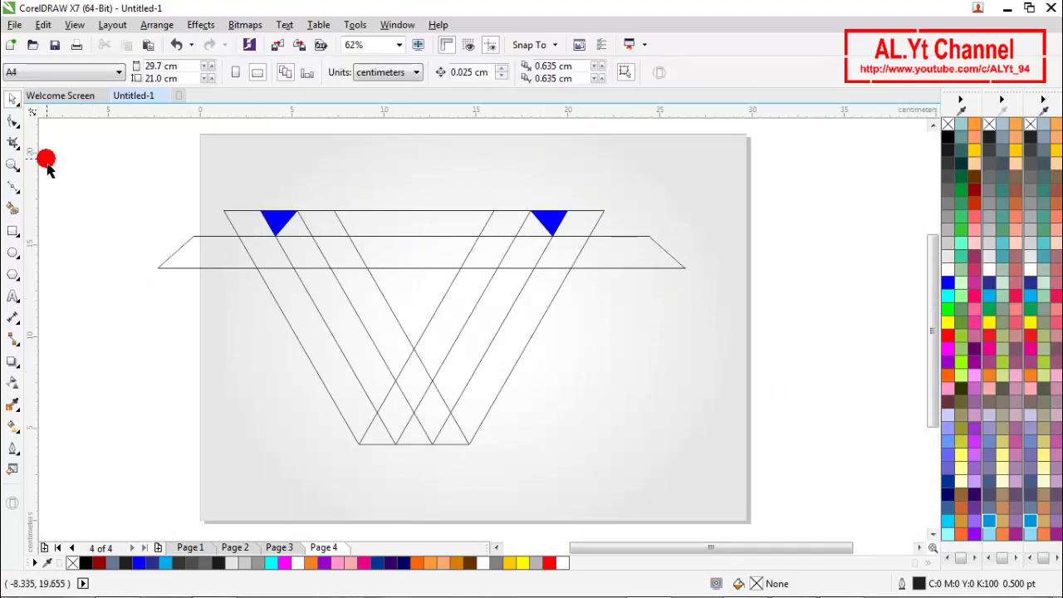
Smart Fill the V-shaped band from the first blue triangle down to the second triangle's tip and up to the bar's lower edge, with C:40 M:20 Y:0 K:40.
click(16, 210)
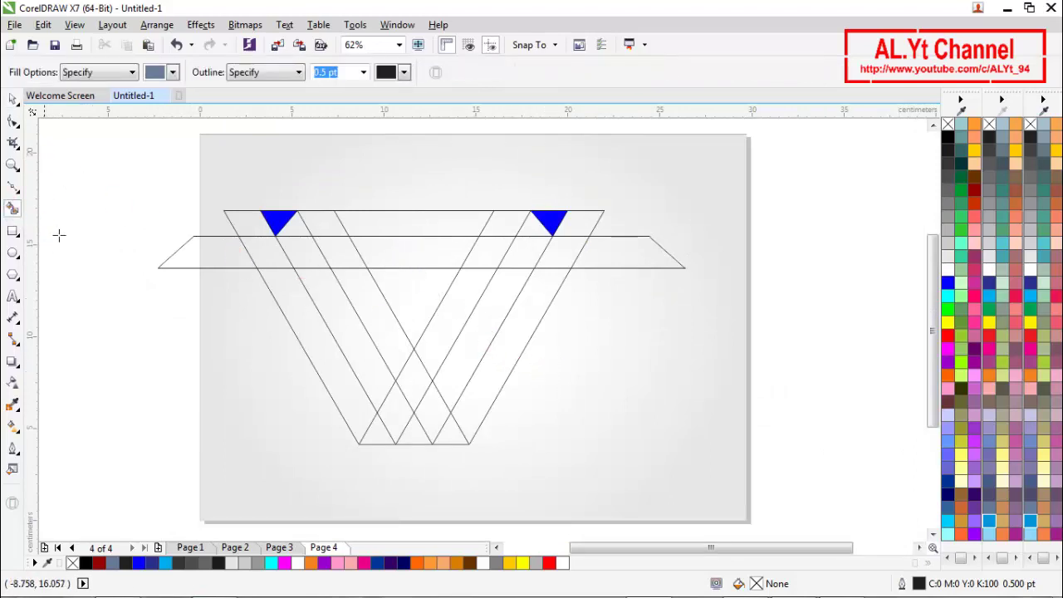
click(297, 236)
click(305, 260)
click(332, 308)
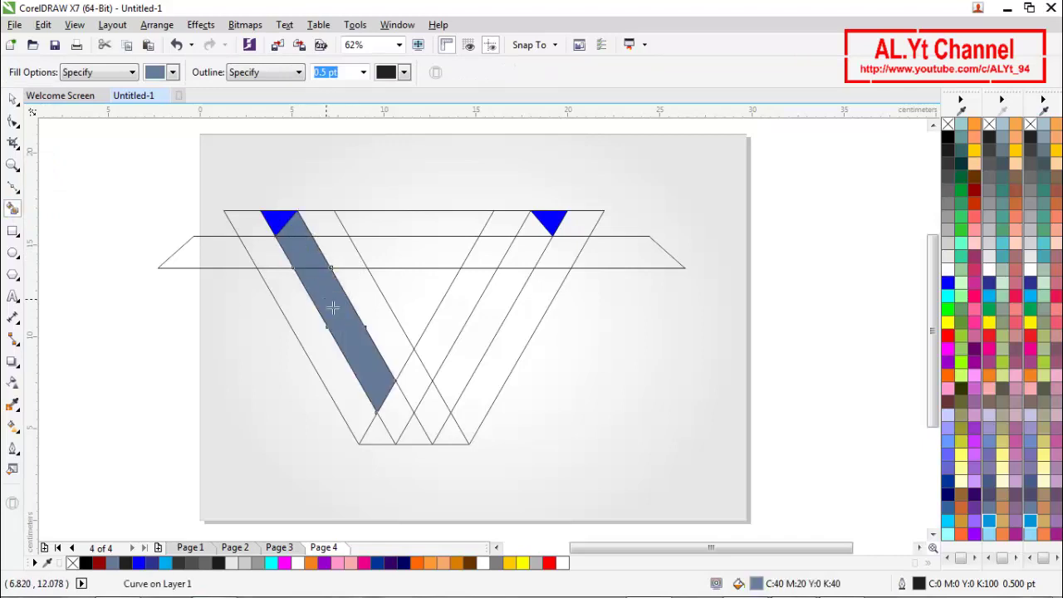
click(404, 415)
click(412, 384)
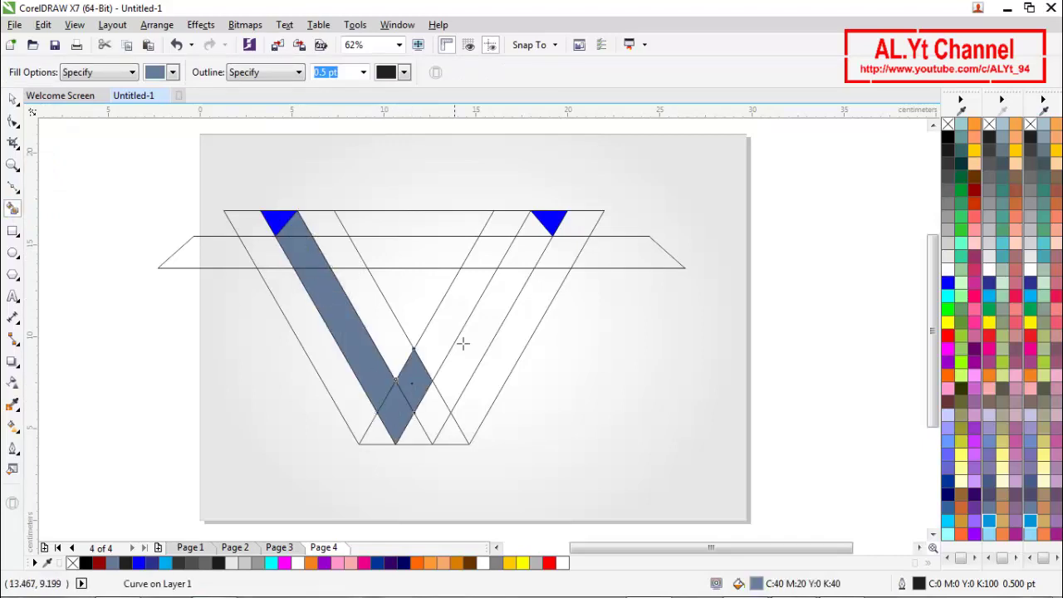
click(462, 344)
Weld all the filled pieces of the V-shaped band into one shape.
key(space)
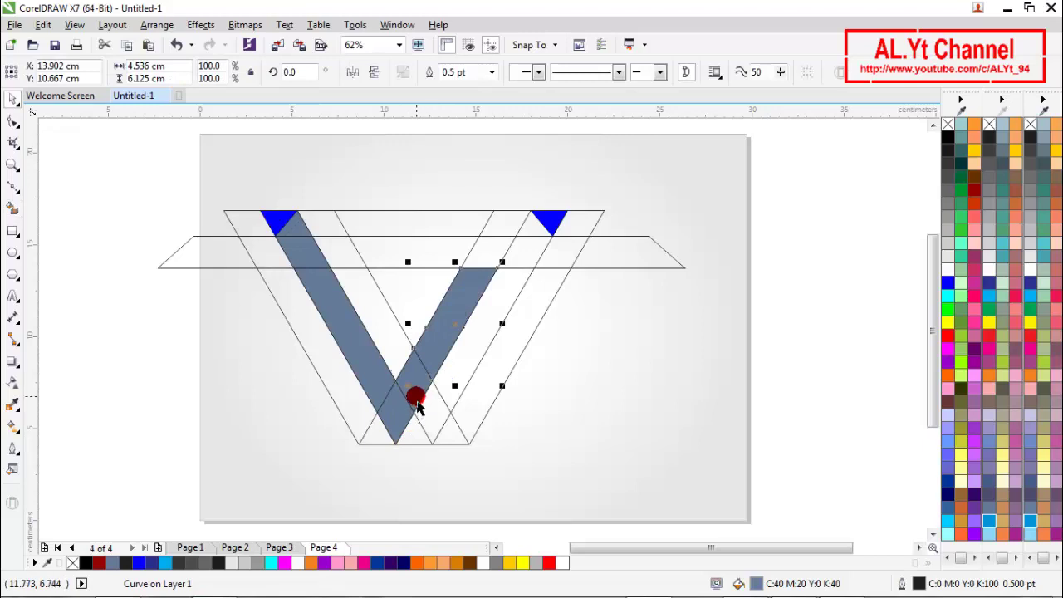
shift+click(415, 400)
shift+click(398, 424)
shift+click(339, 339)
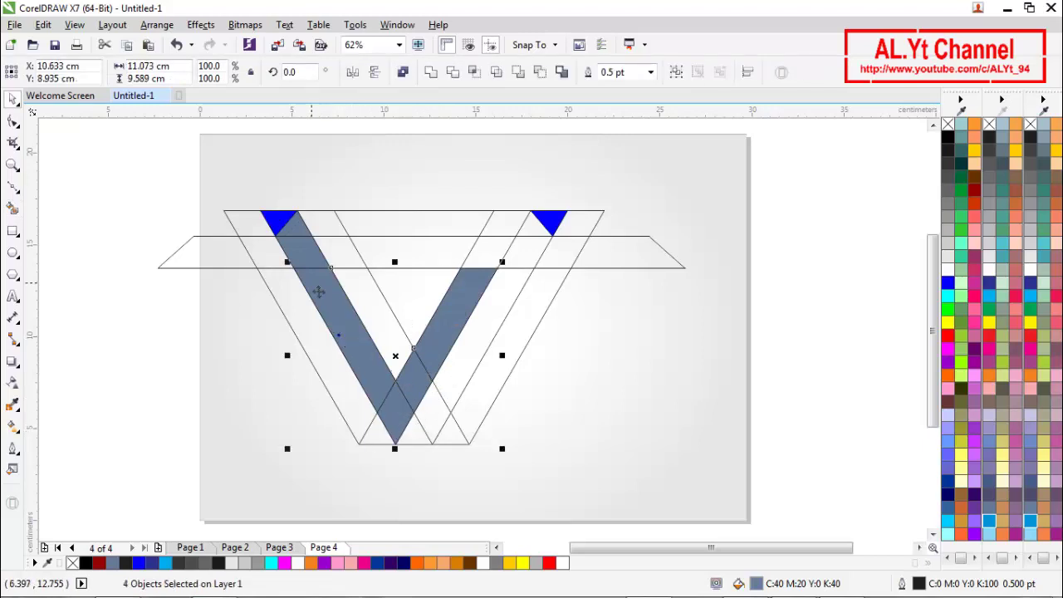
shift+click(298, 254)
shift+click(305, 234)
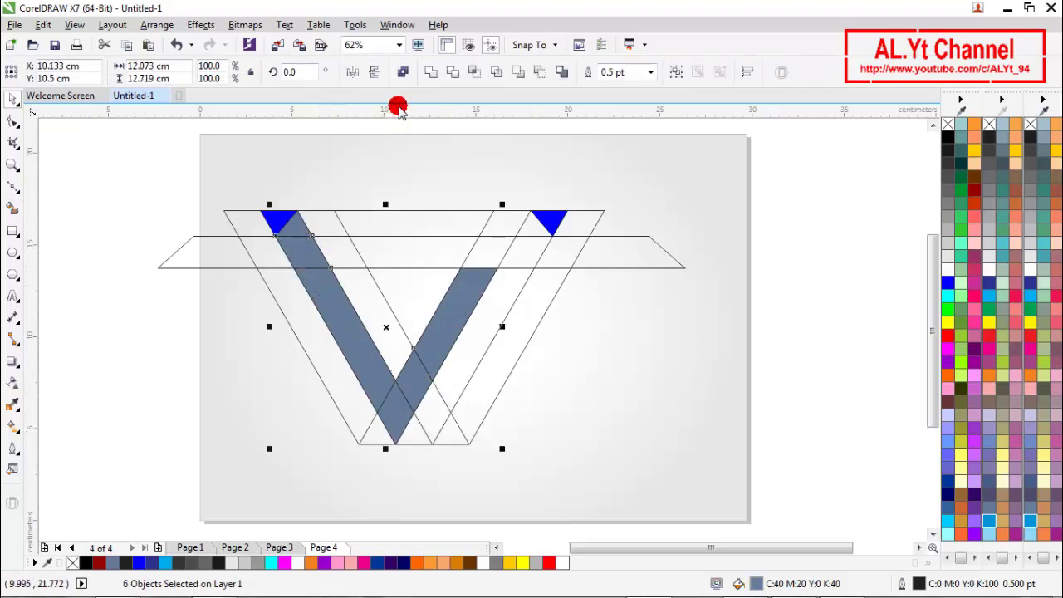
click(430, 71)
click(407, 169)
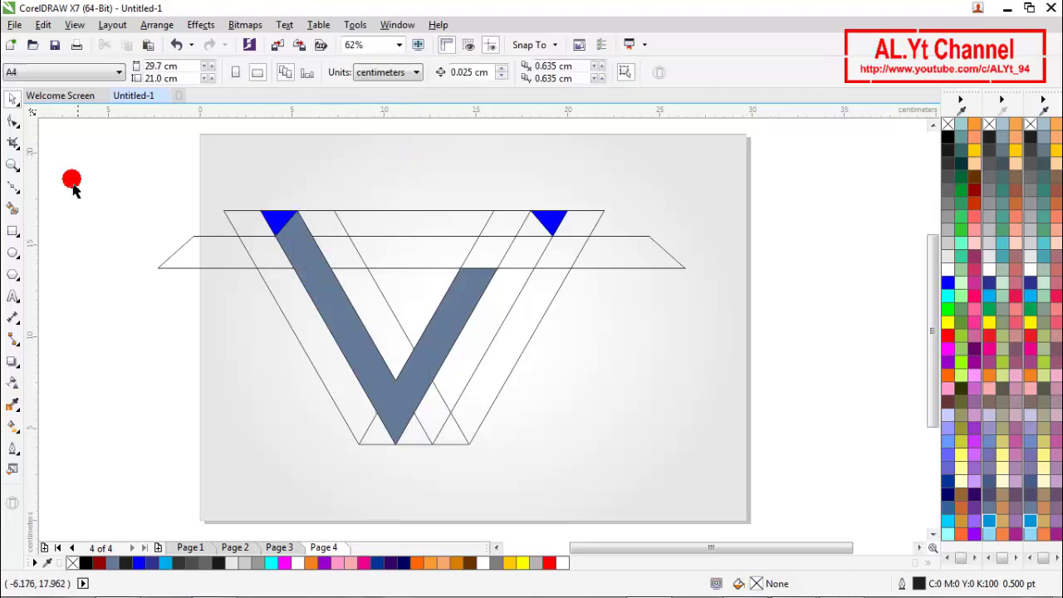
Smart Fill the adjacent diagonal band from the base line up to the second blue triangle's tip and back along the bar to the fourth triangle's left side.
click(12, 210)
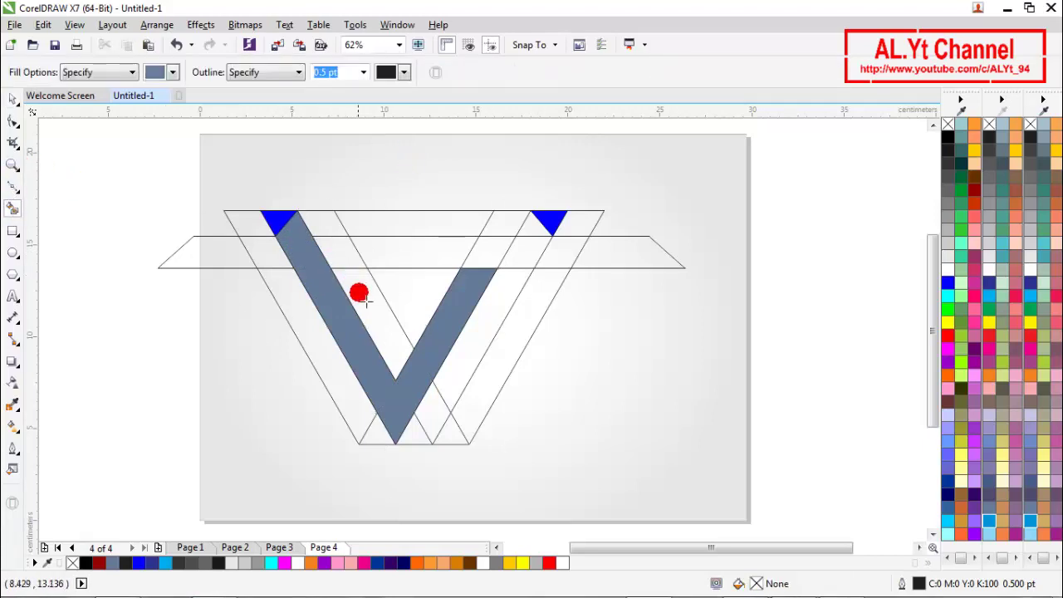
click(417, 440)
click(456, 418)
click(481, 352)
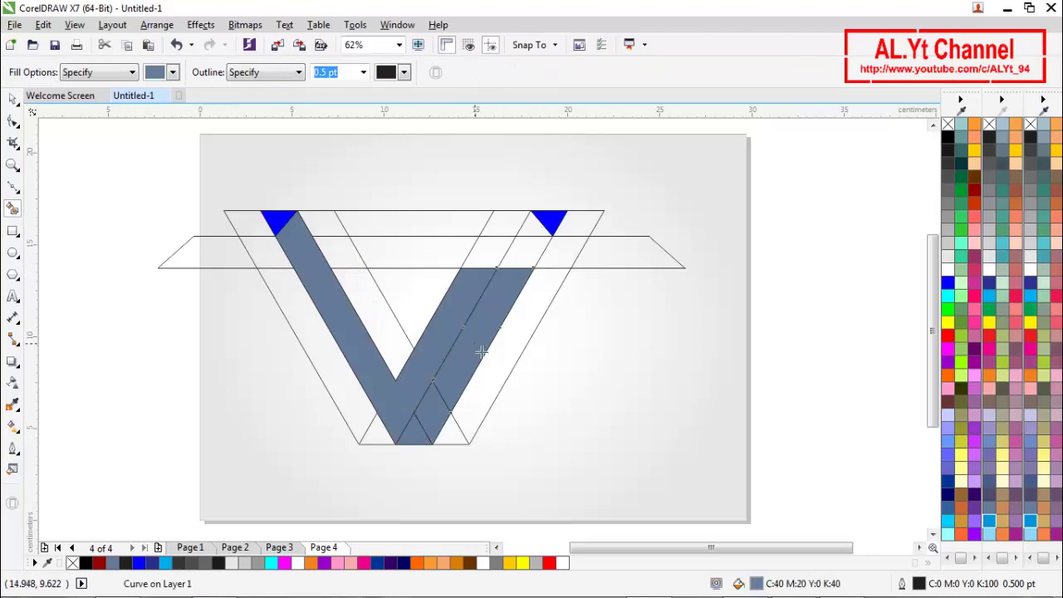
click(526, 264)
click(493, 246)
click(419, 264)
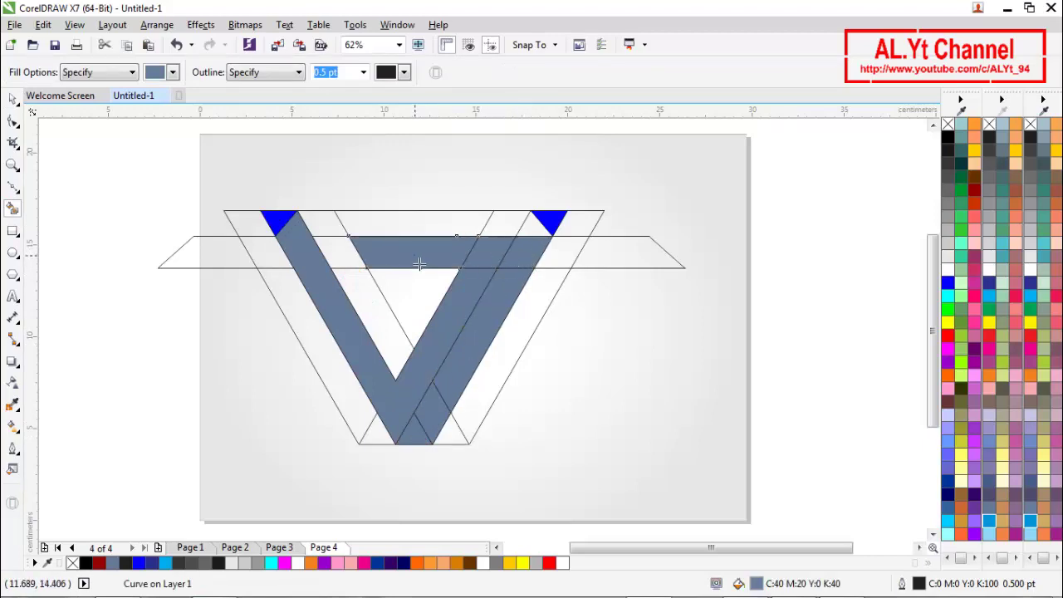
Weld the filled pieces of the second diagonal band and its horizontal arm into one shape.
click(12, 99)
shift+click(494, 246)
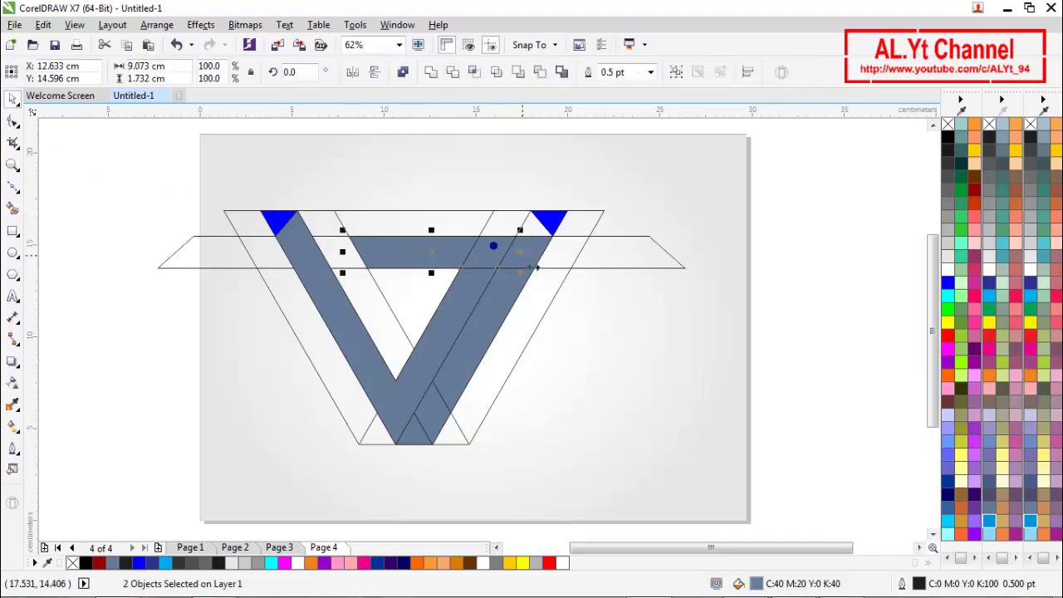
shift+click(534, 250)
shift+click(502, 336)
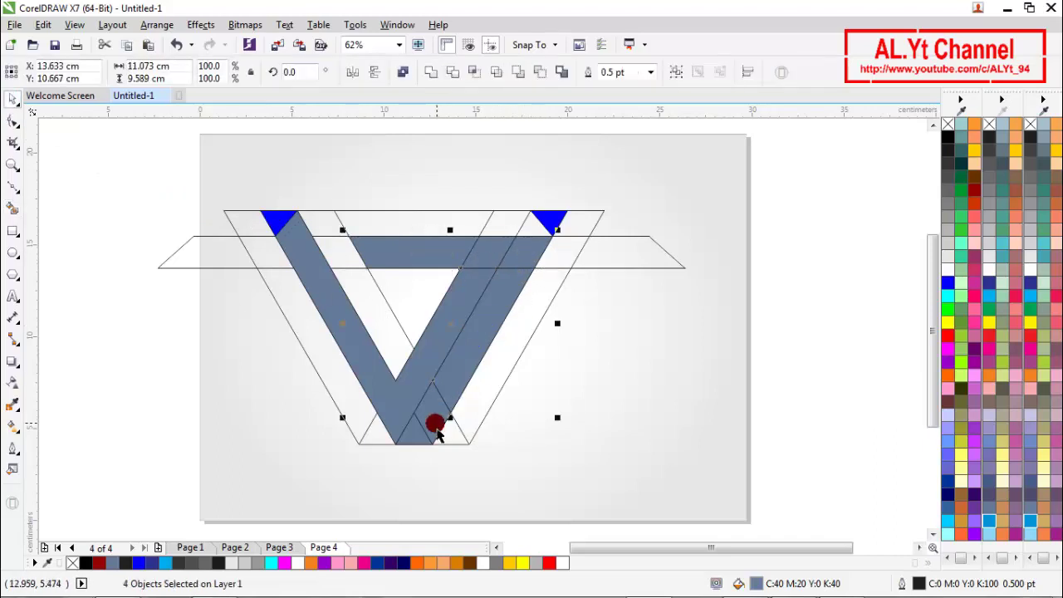
shift+click(438, 434)
shift+click(410, 443)
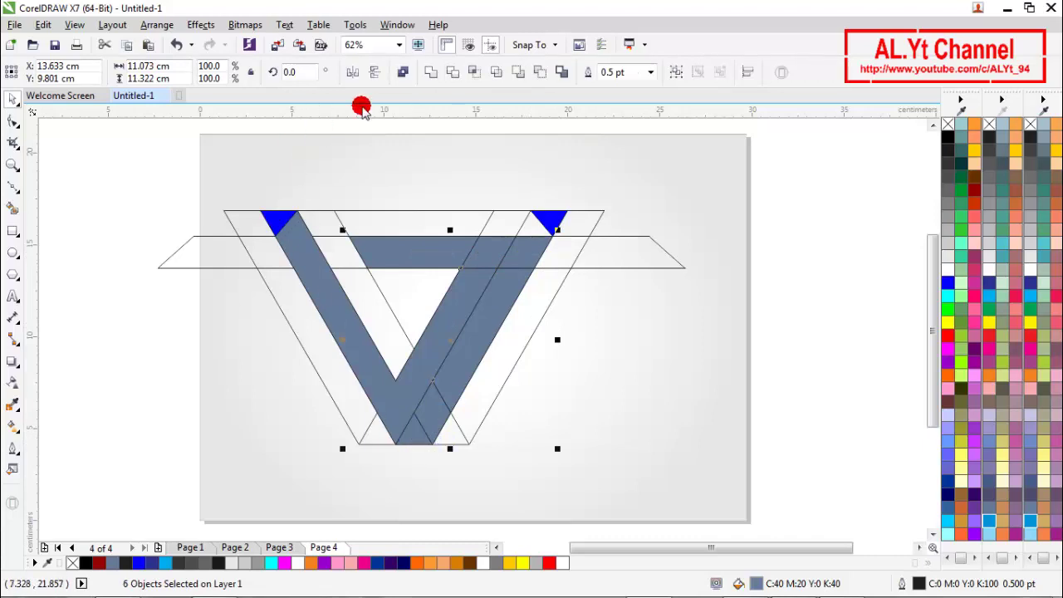
click(430, 72)
click(420, 145)
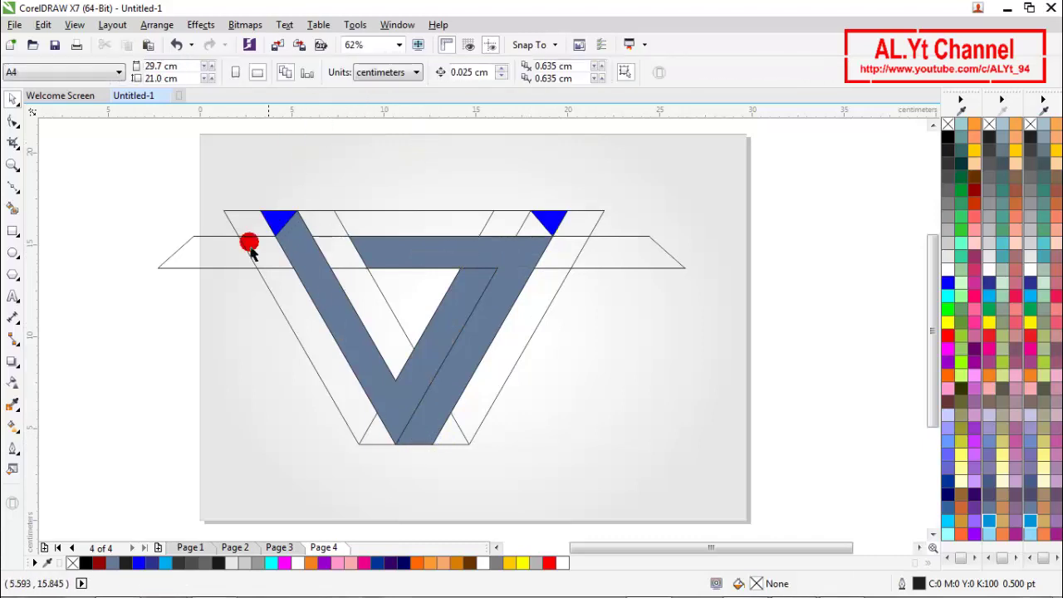
Smart Fill the top strip between the blue triangles and the inner diagonal band descending from it beside the V's left arm.
click(13, 208)
click(527, 227)
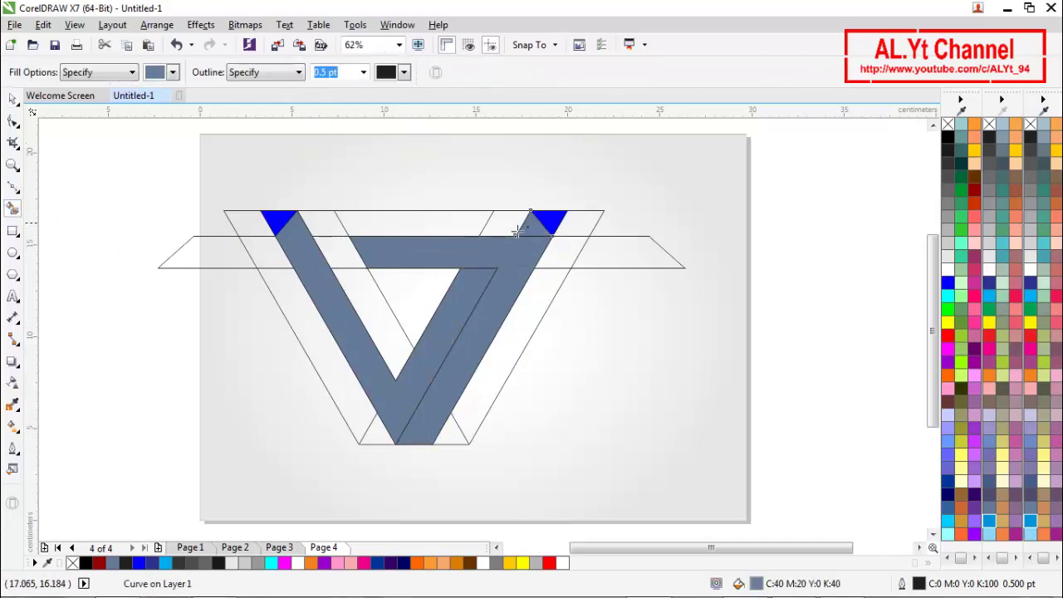
click(503, 223)
click(441, 225)
click(339, 238)
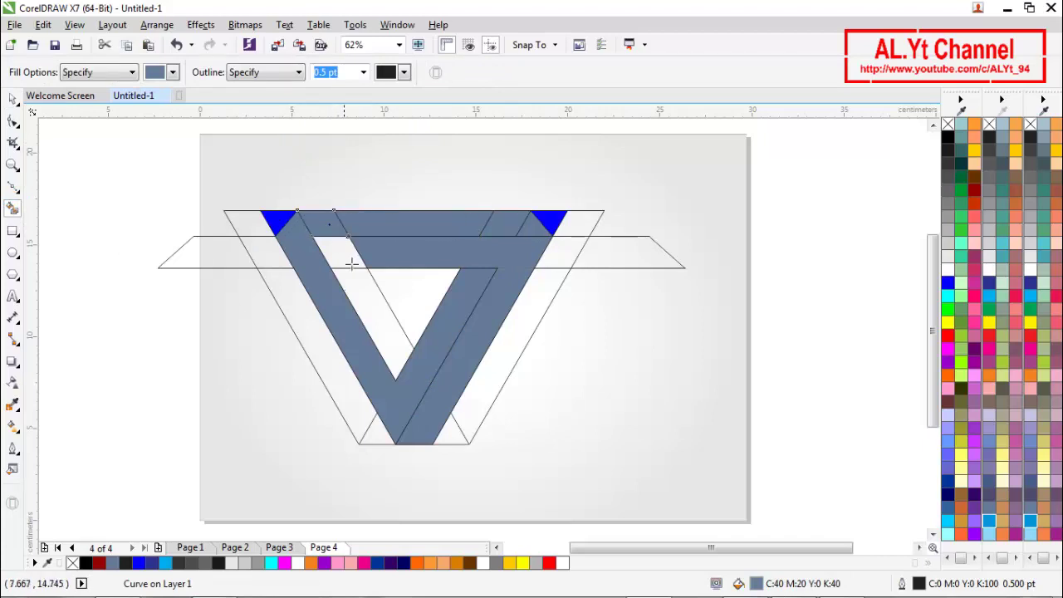
click(349, 264)
click(371, 319)
Weld the filled pieces of the top strip and inner left diagonal band into one shape.
key(space)
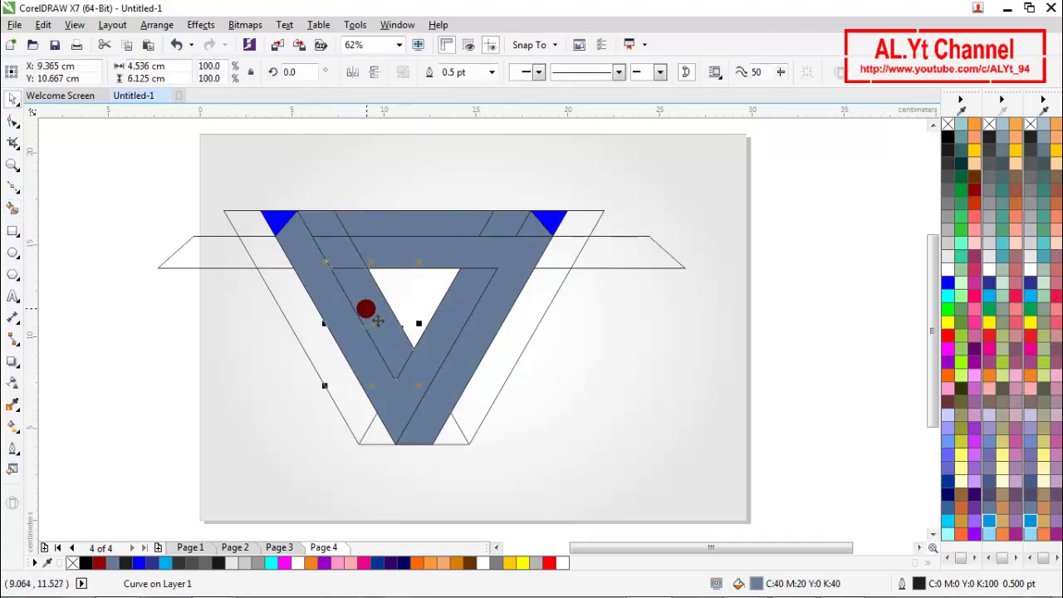
shift+click(337, 249)
shift+click(330, 219)
shift+click(441, 228)
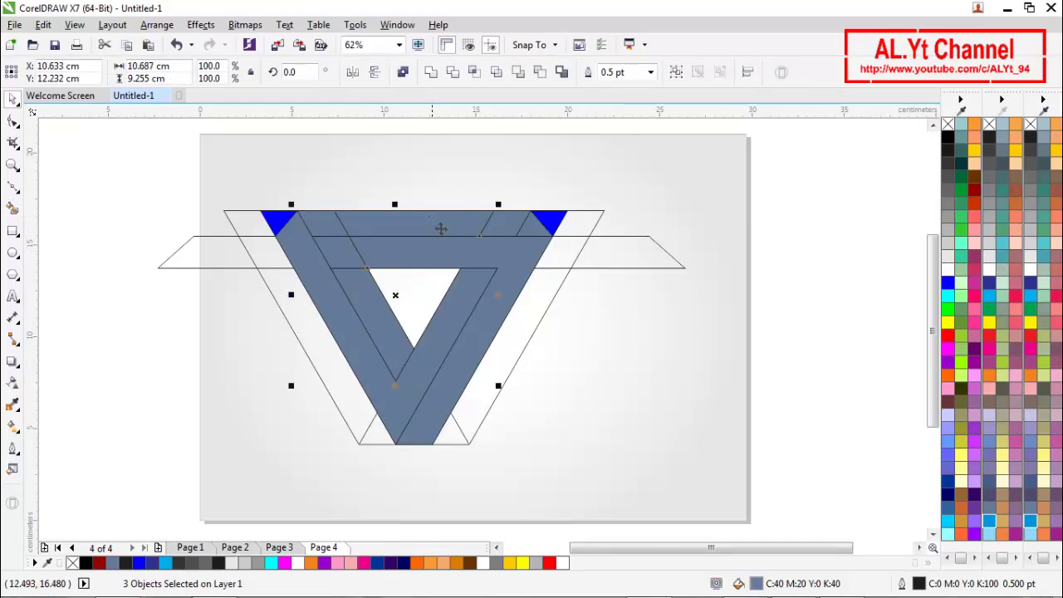
shift+click(537, 234)
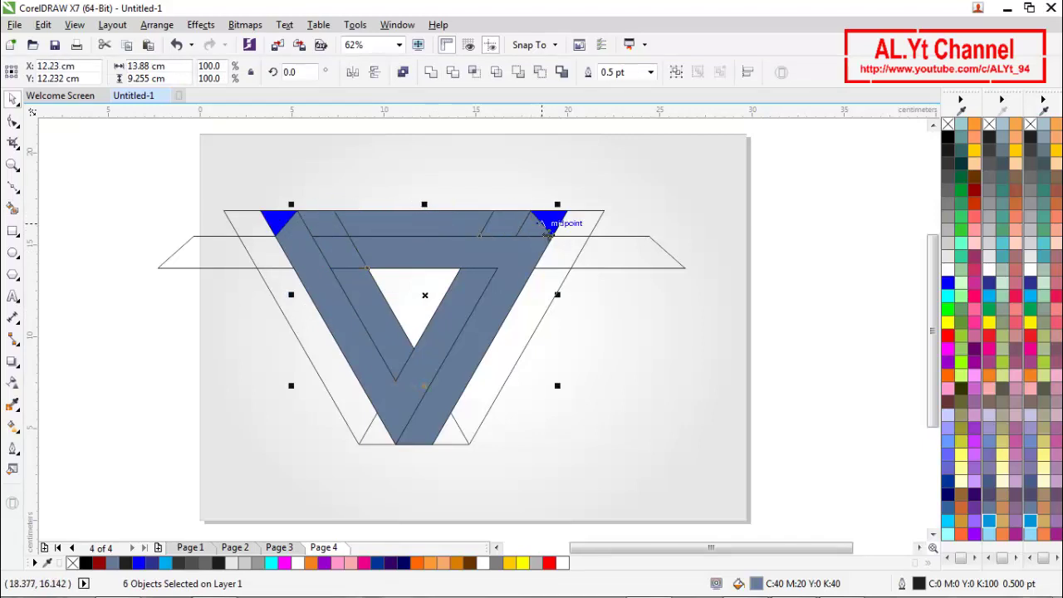
click(436, 77)
click(615, 320)
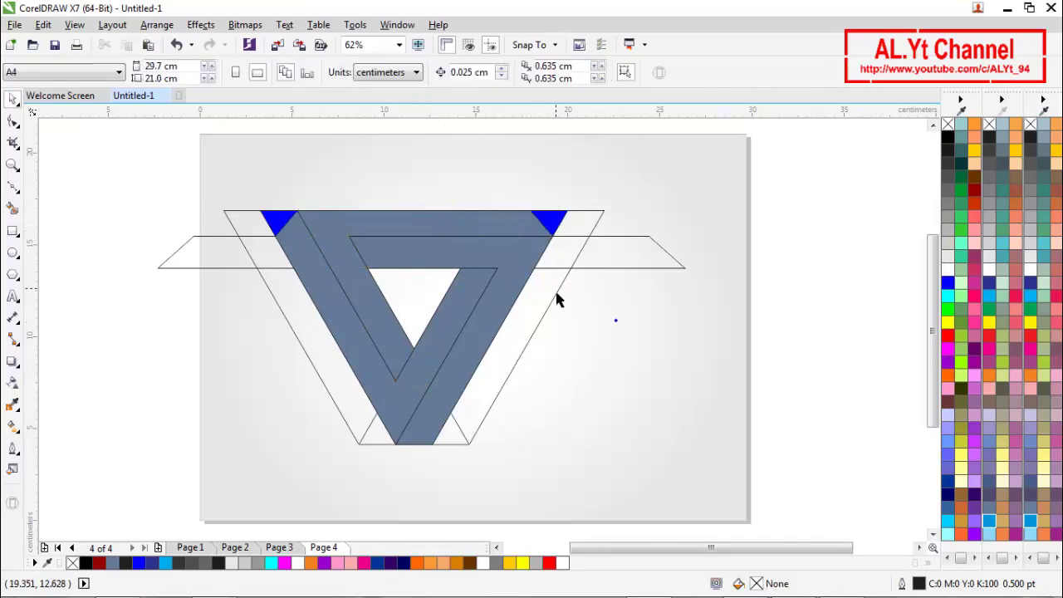
Delete the leftover construction outlines: the large triangles, the short base line and the horizontal bar.
click(553, 288)
key(Delete)
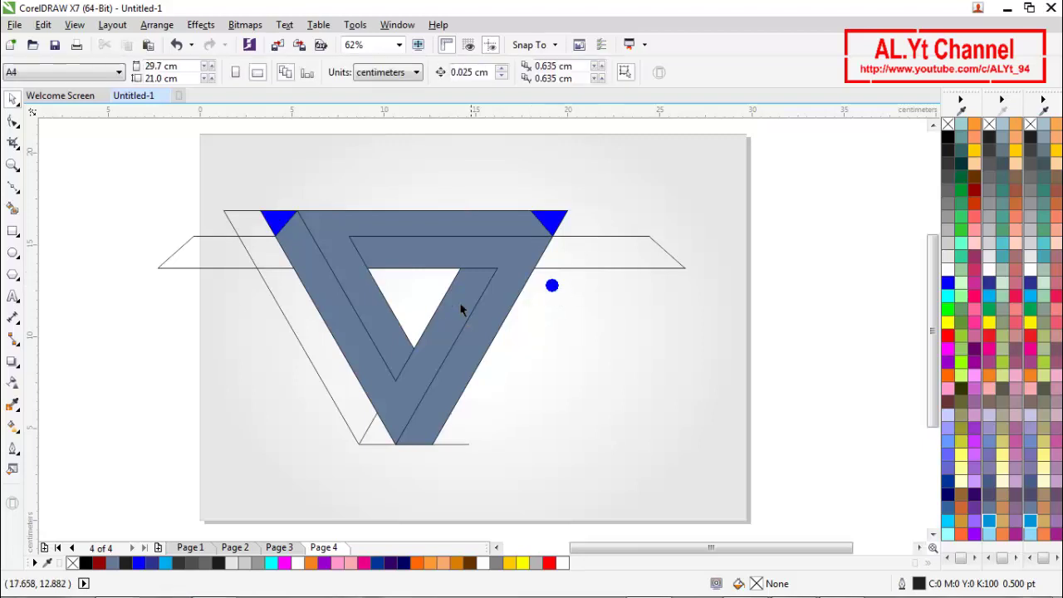
click(425, 308)
key(Delete)
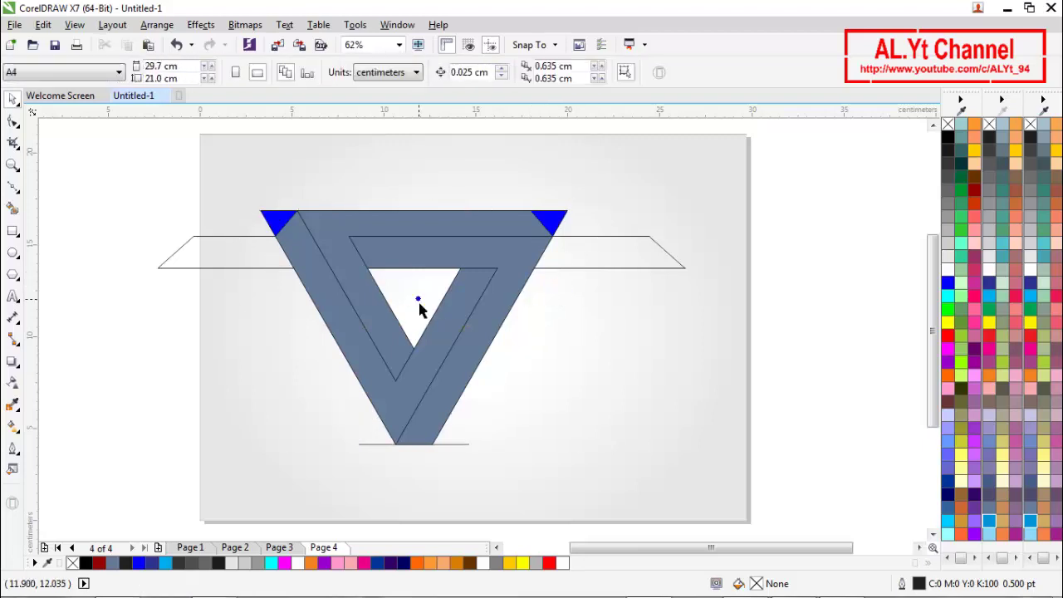
click(445, 445)
key(Delete)
click(590, 267)
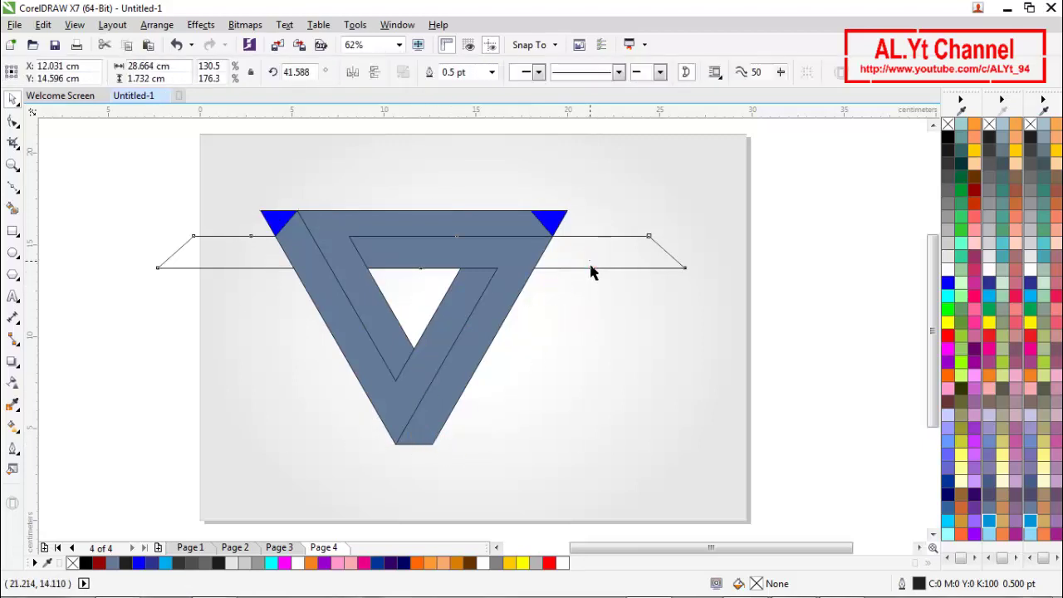
key(Delete)
Delete the two small blue triangles at the logo's upper corners.
click(552, 222)
key(Delete)
click(295, 217)
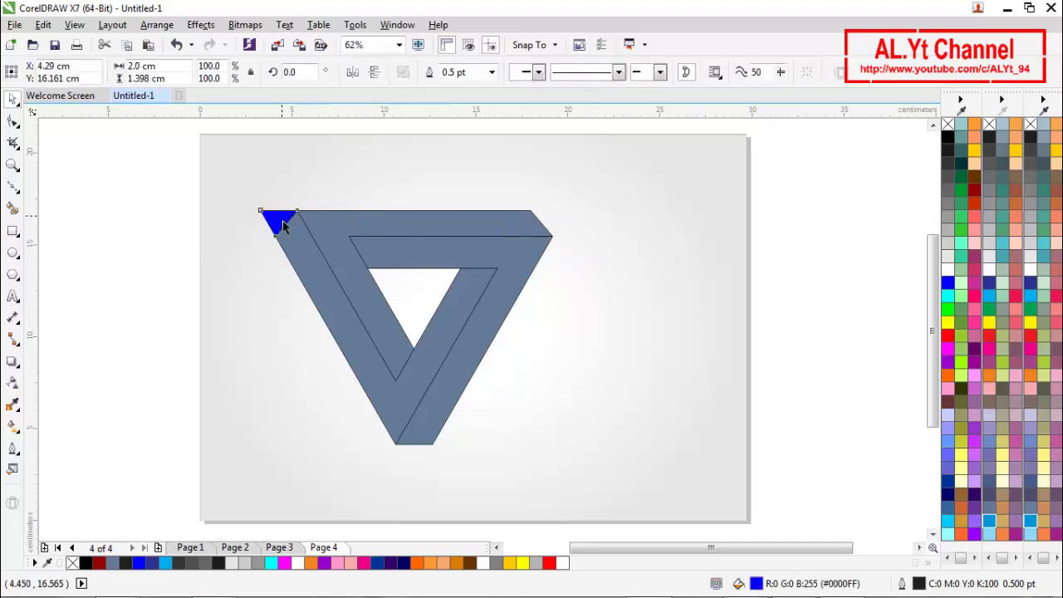
key(Delete)
Group the three welded shapes and centre the group on the page.
scroll(626, 269, down, 1)
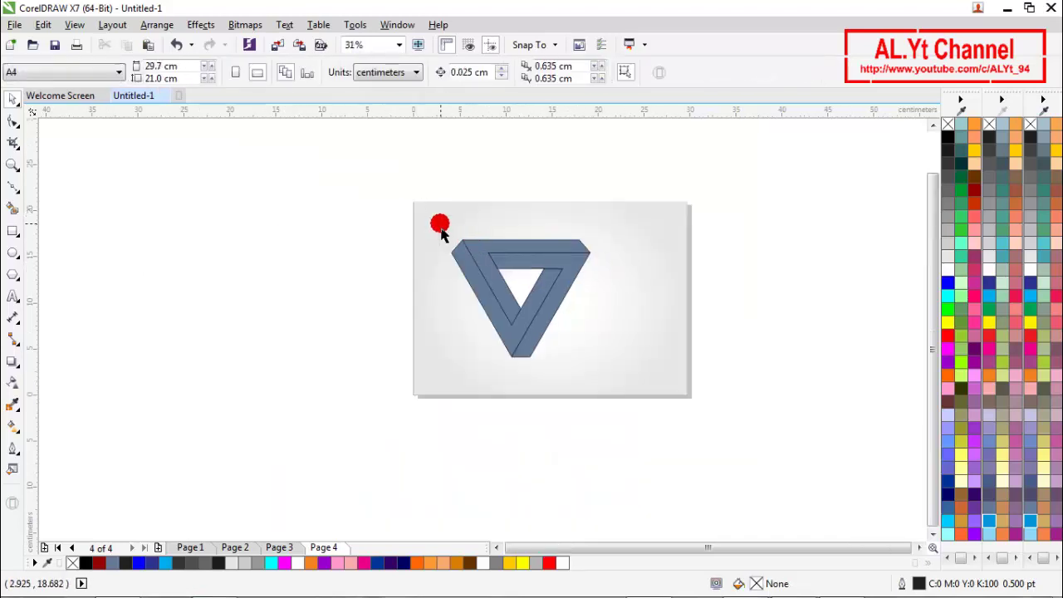
drag(626, 406, 627, 407)
click(681, 73)
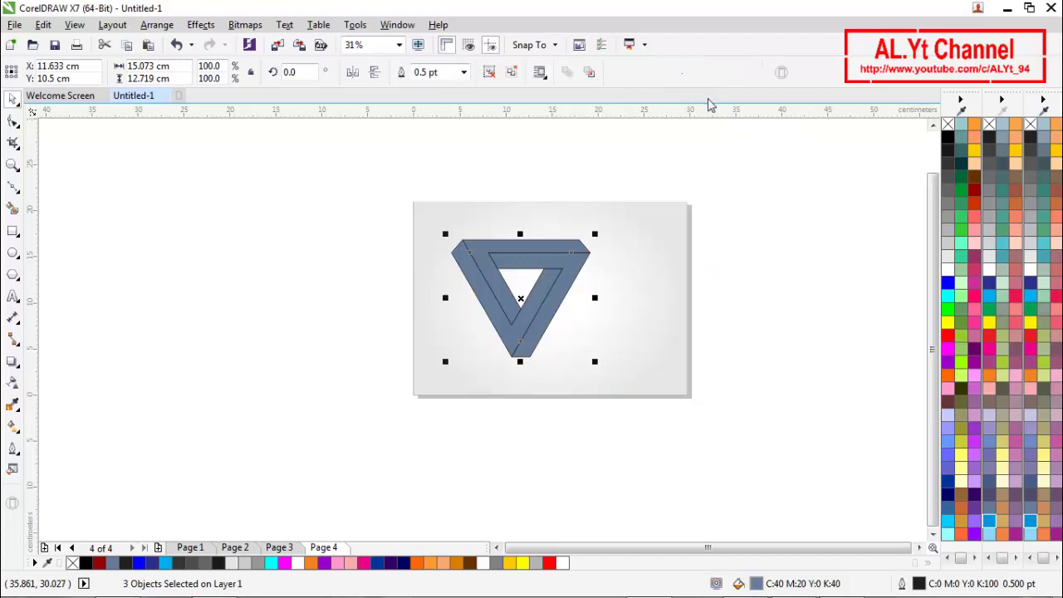
key(p)
click(829, 243)
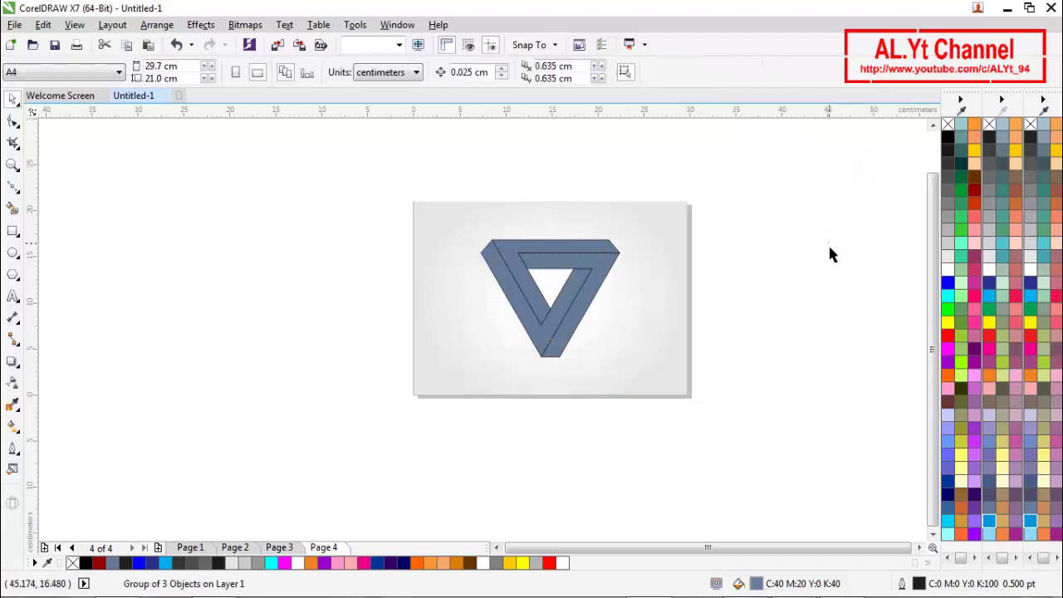
Remove the fill from the grouped triangle logo and ungroup it into its three separate shapes.
click(599, 281)
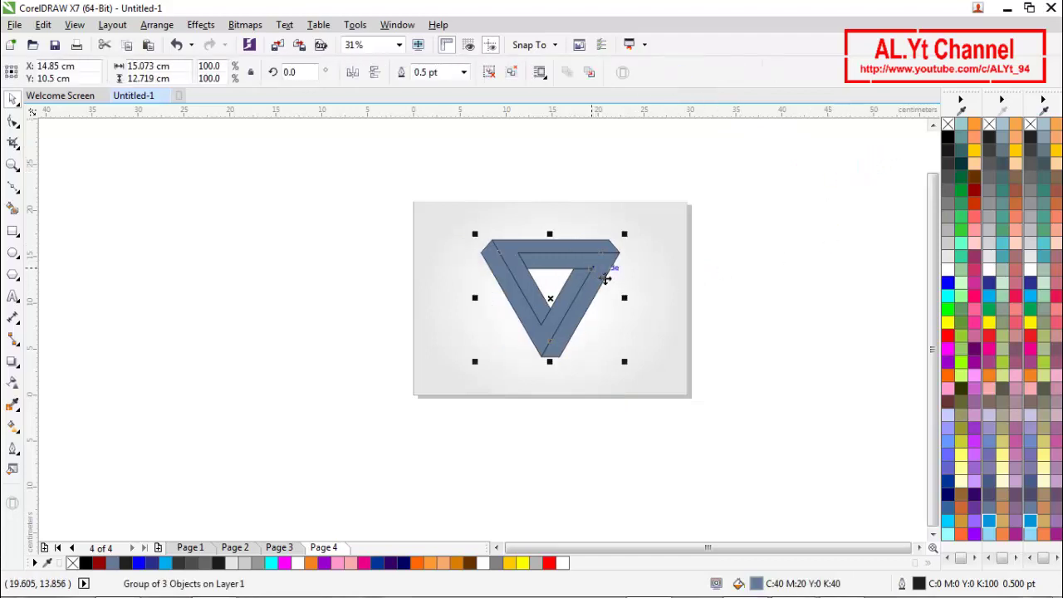
click(946, 125)
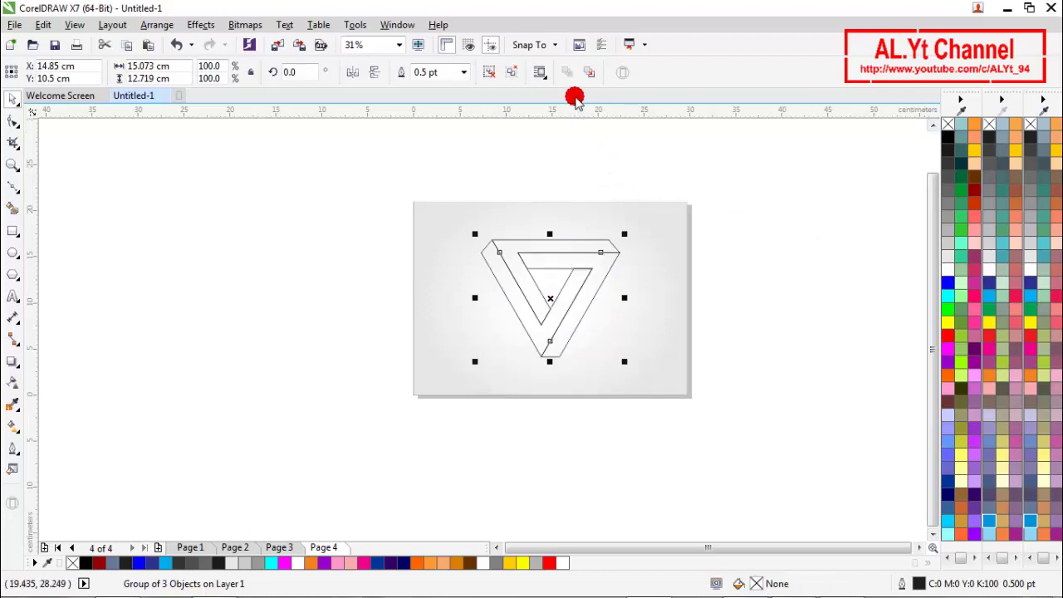
click(484, 73)
click(725, 238)
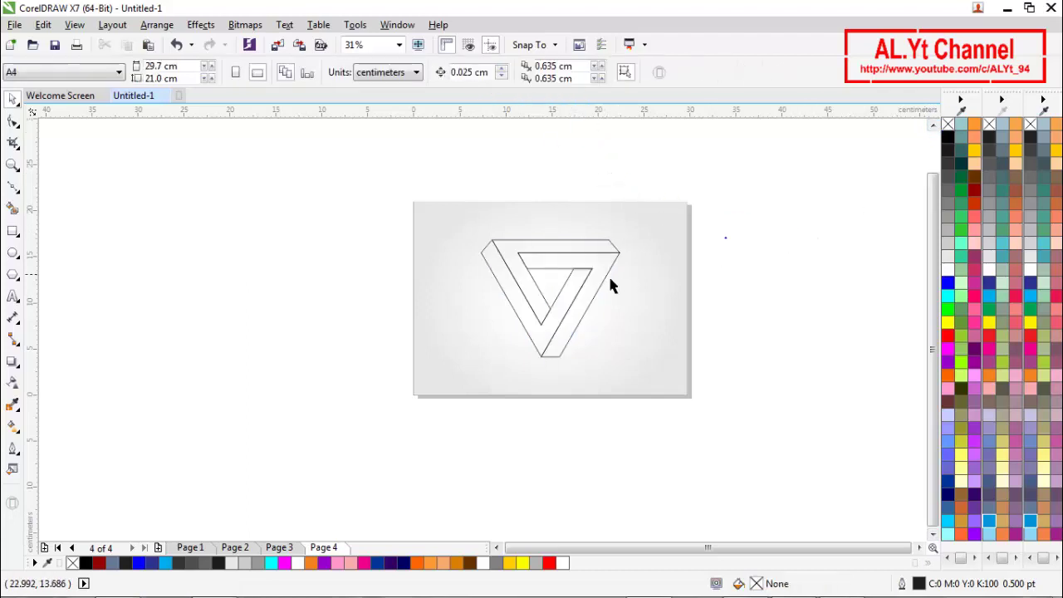
scroll(608, 274, up, 2)
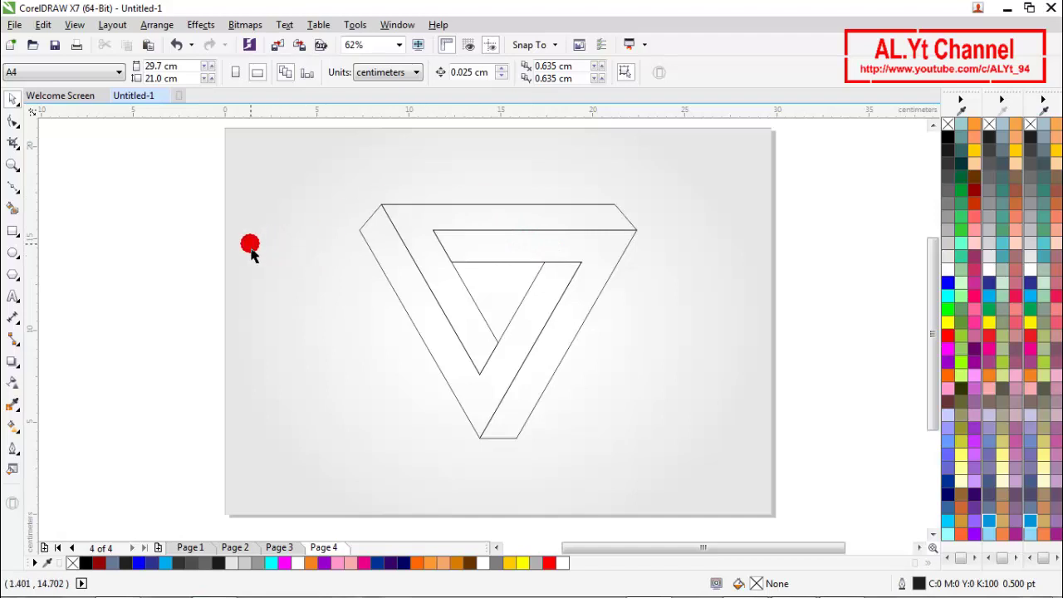
Open the image import and delete the old-fashioned retro background file without a thumbnail from the KAYU folder.
click(14, 25)
click(14, 264)
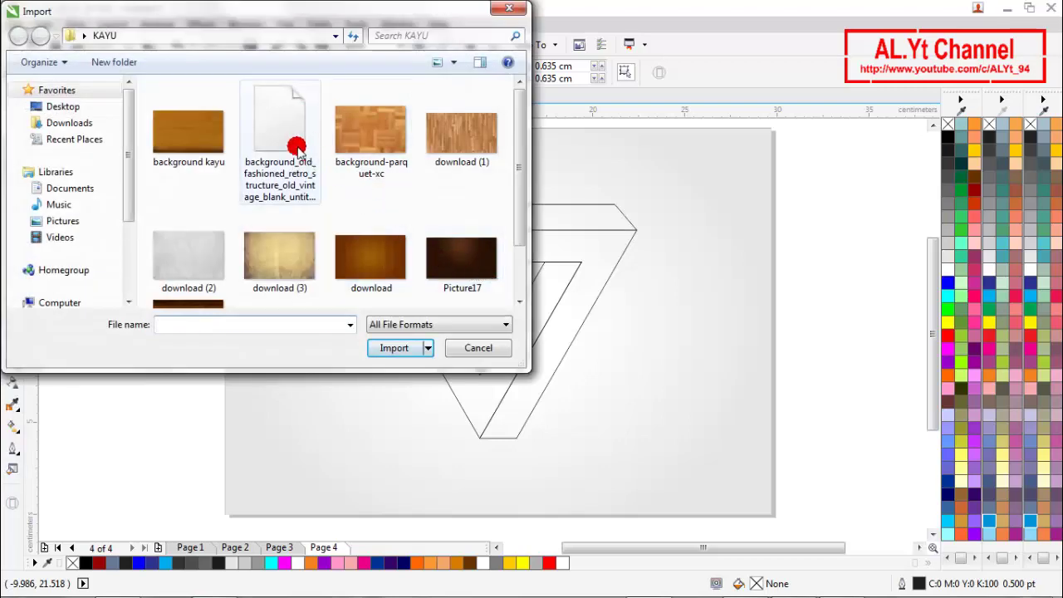
click(297, 148)
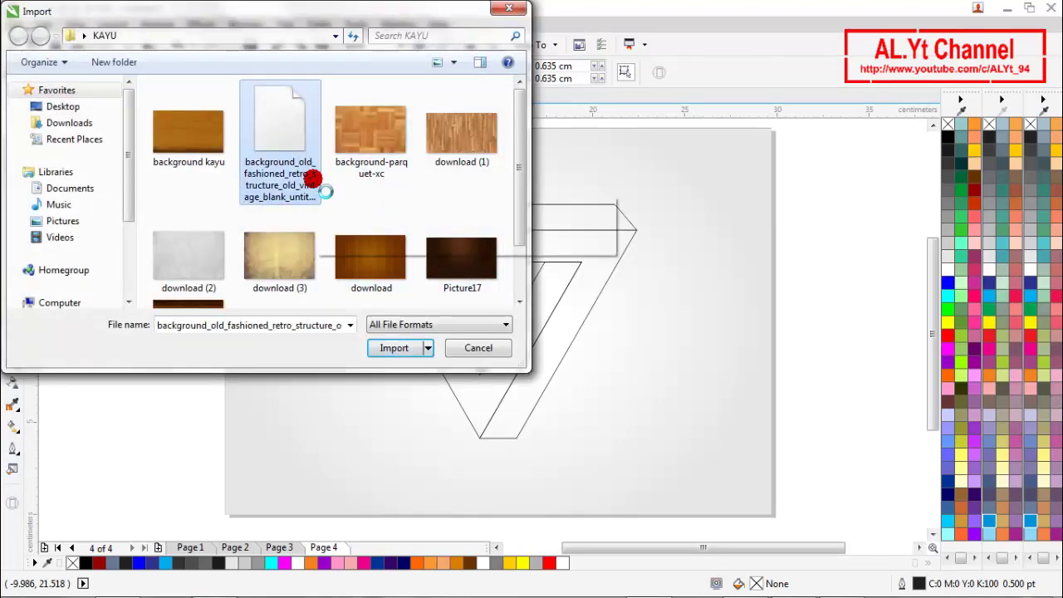
key(Delete)
key(Return)
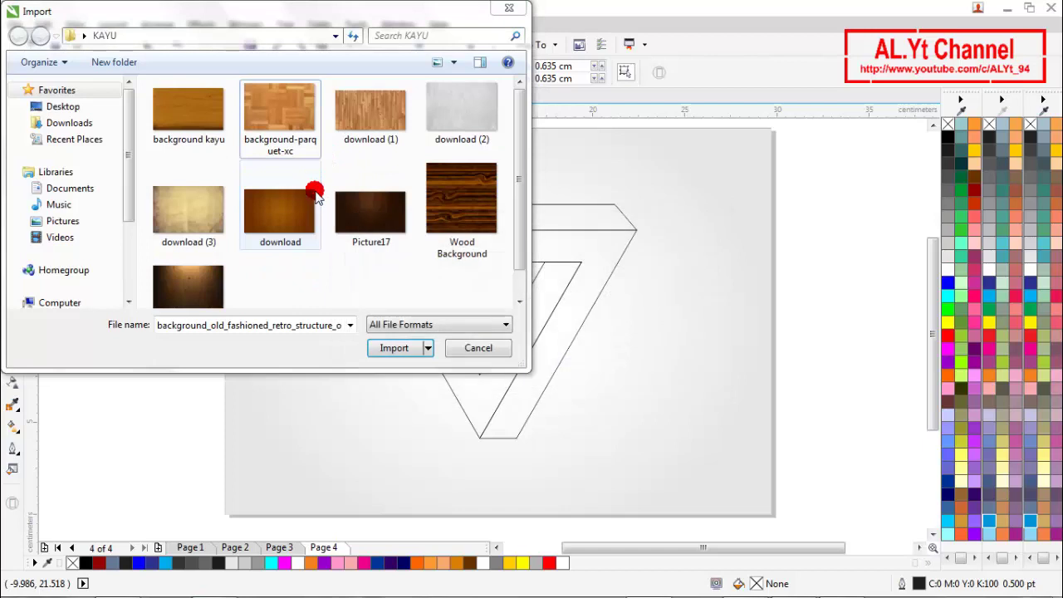
Select the Wood Wallpapers 7, download and Picture17 images in the KAYU folder and import them.
click(197, 145)
click(302, 277)
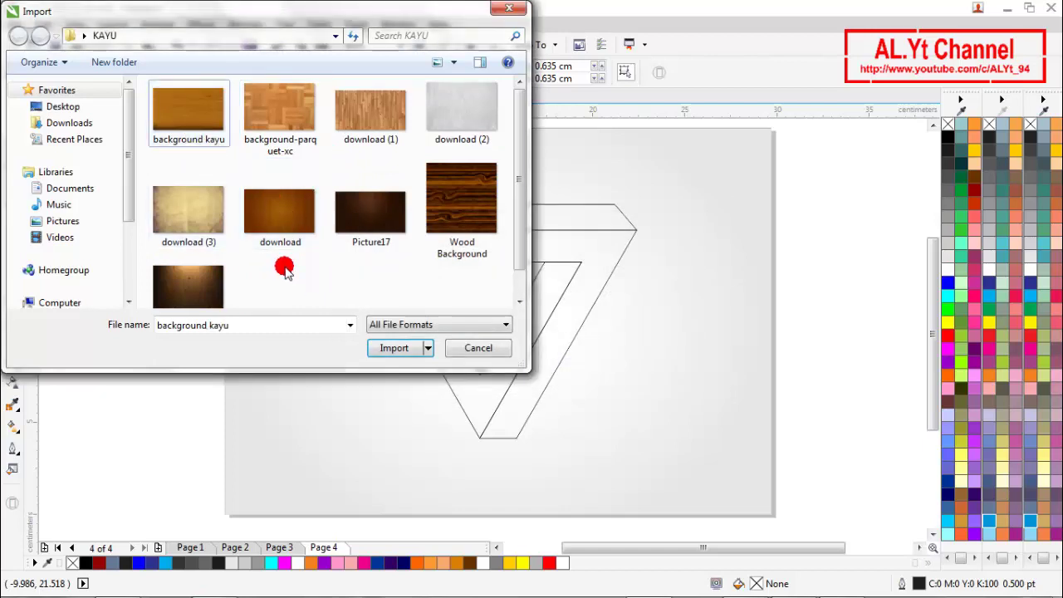
click(210, 290)
ctrl+click(274, 204)
ctrl+click(384, 199)
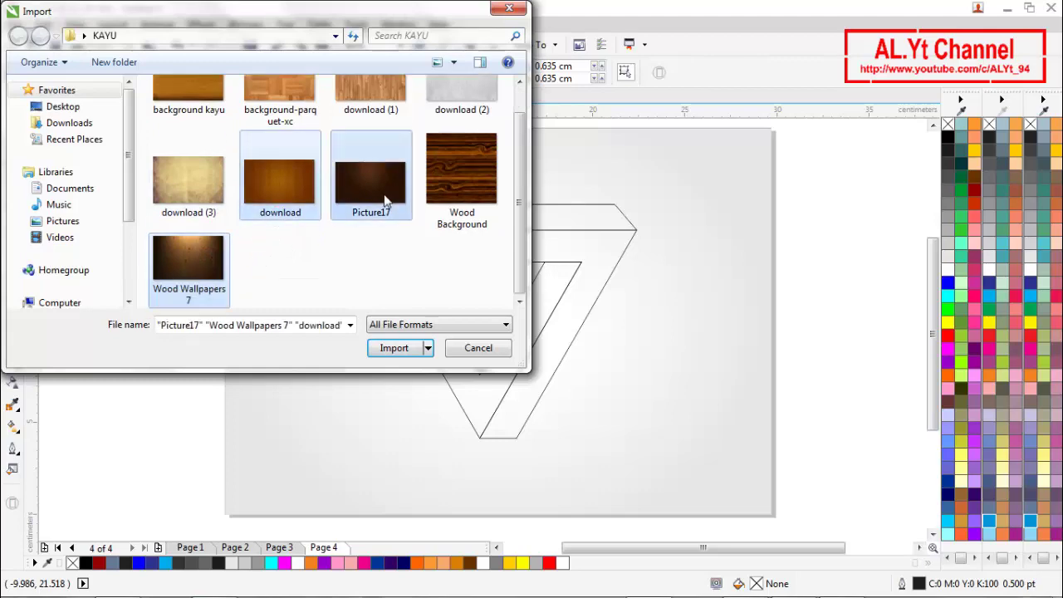
click(397, 347)
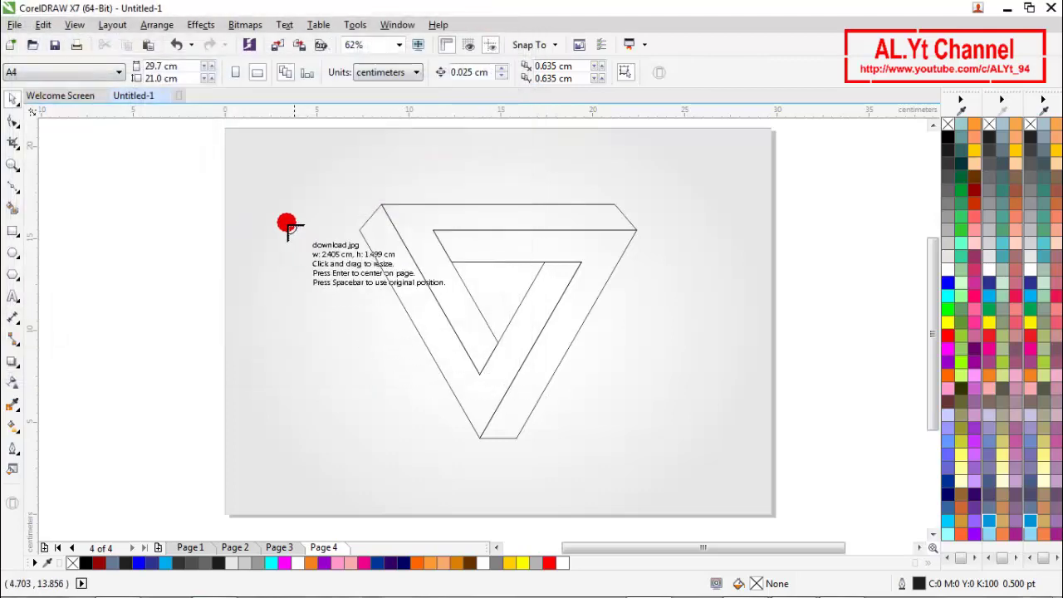
Place the three imported wood images from the page's upper-left corner, each about 28 cm wide.
drag(226, 128, 754, 454)
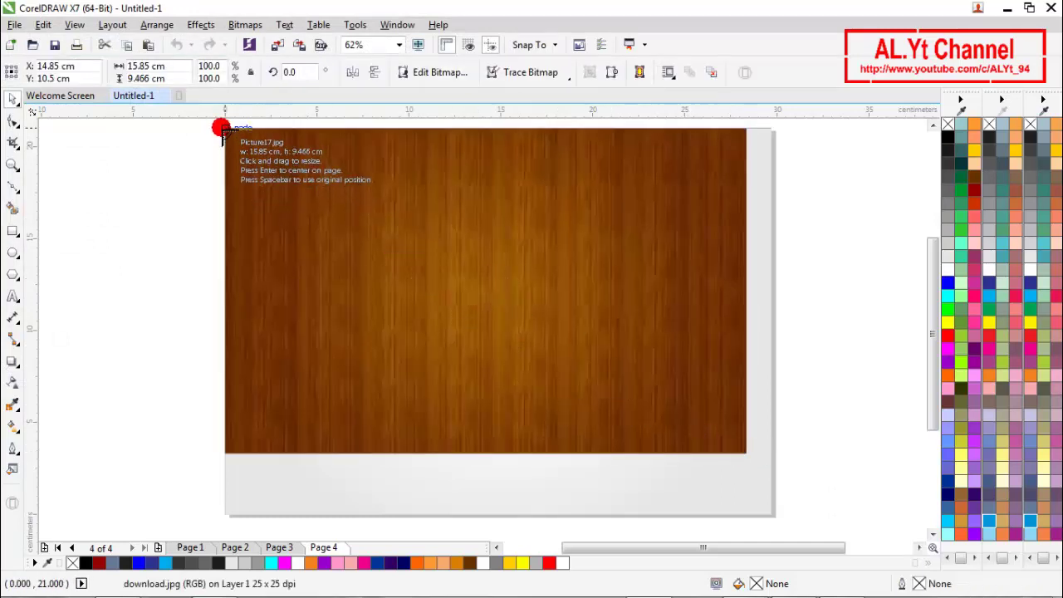
drag(221, 128, 764, 480)
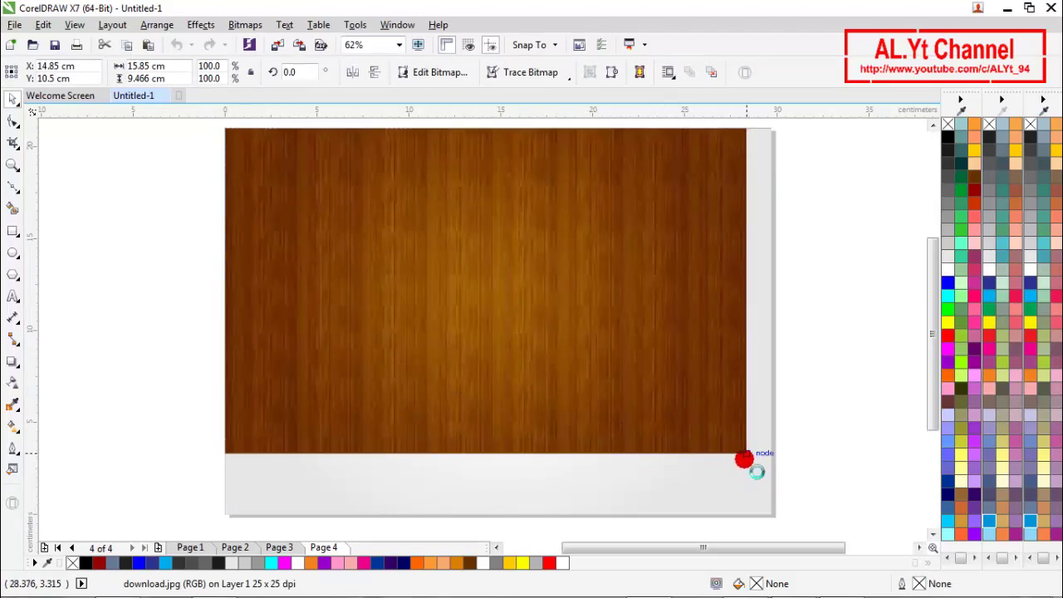
click(744, 458)
drag(224, 128, 742, 451)
Move the wood images off the page: Wood Wallpapers 7 to its right, Picture17 to its left and download below it.
scroll(413, 194, down, 2)
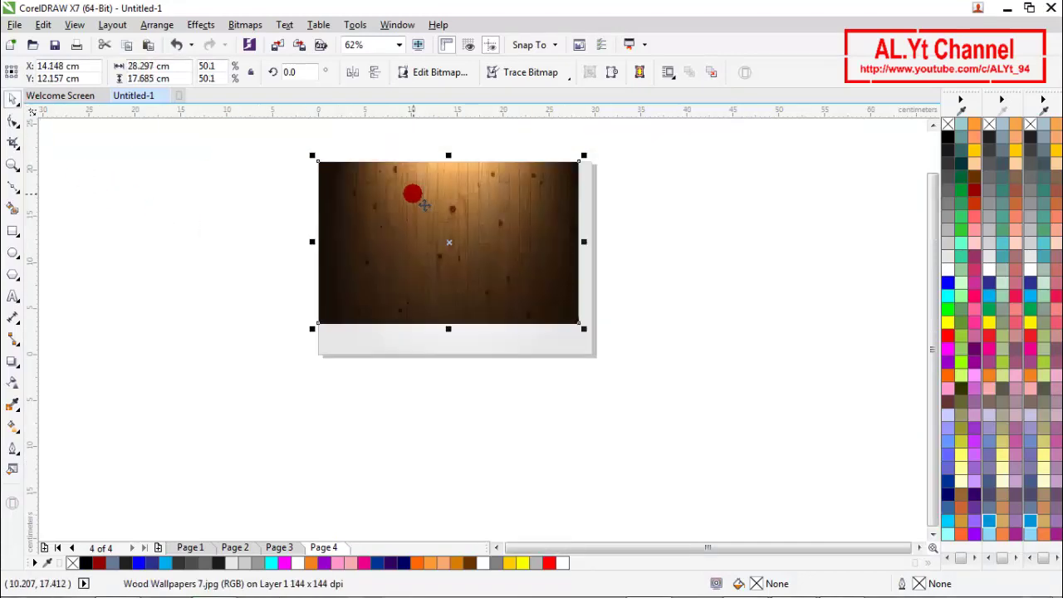
click(642, 236)
drag(459, 227, 621, 223)
drag(418, 211, 433, 313)
click(291, 294)
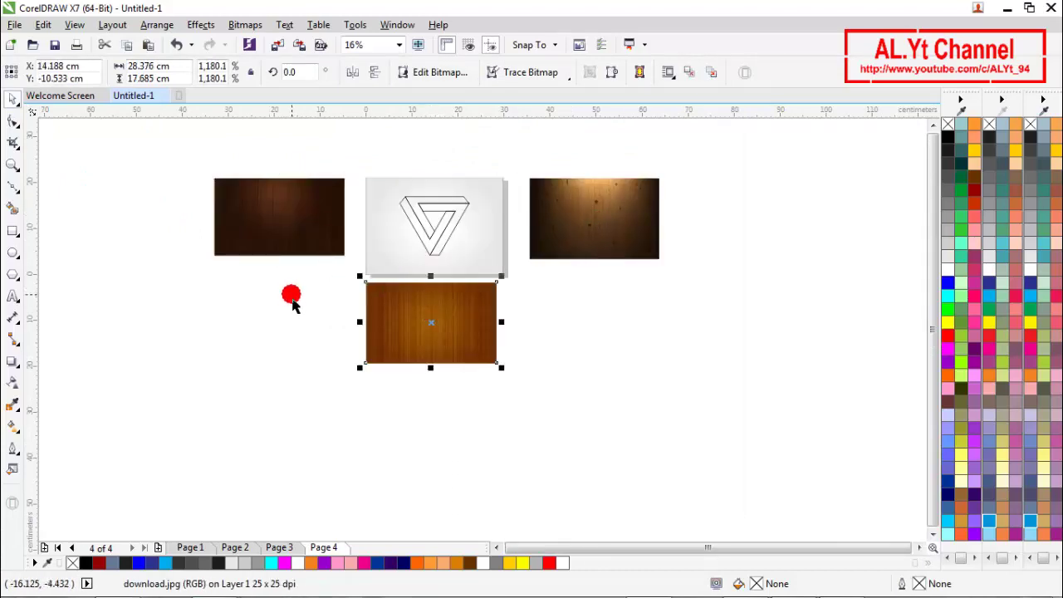
PowerClip the orange-brown download image inside the logo shape made of the top strip and inner left band.
click(425, 314)
right_click(429, 320)
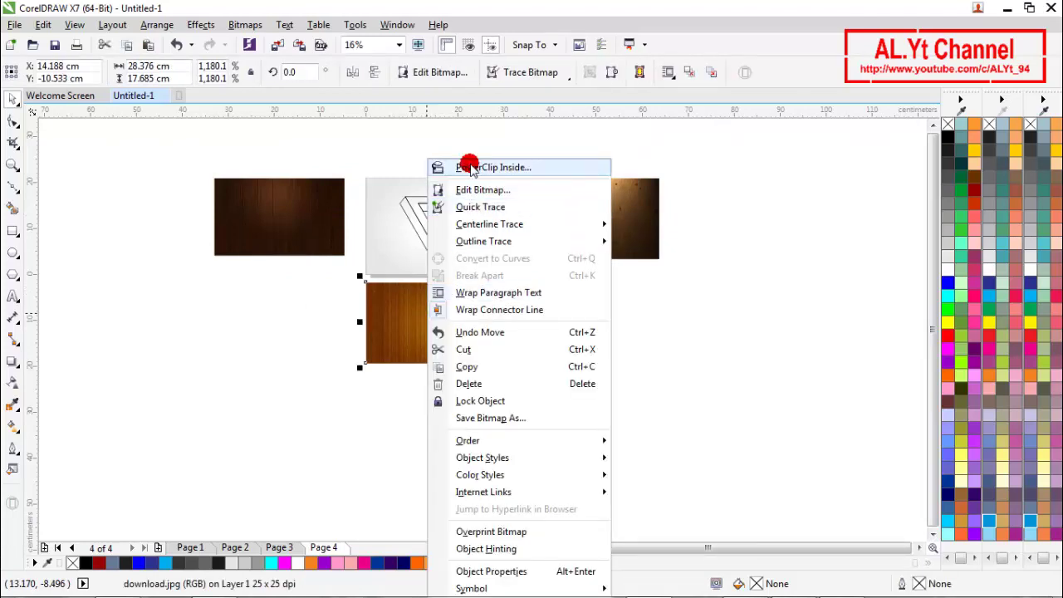
click(452, 164)
click(439, 195)
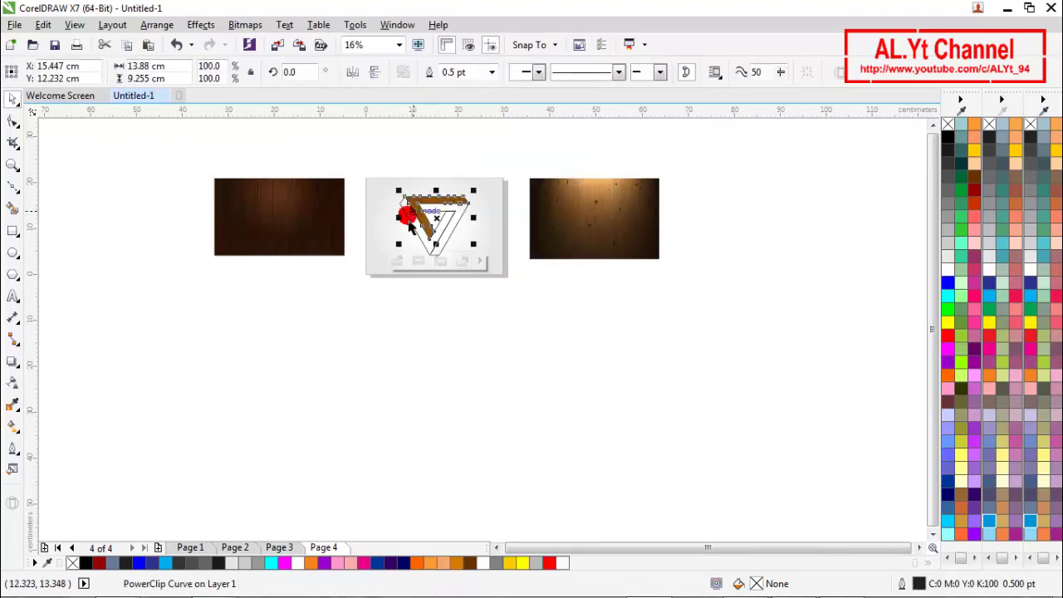
PowerClip the dark Picture17 image inside the logo's outer left band shape.
scroll(404, 209, up, 2)
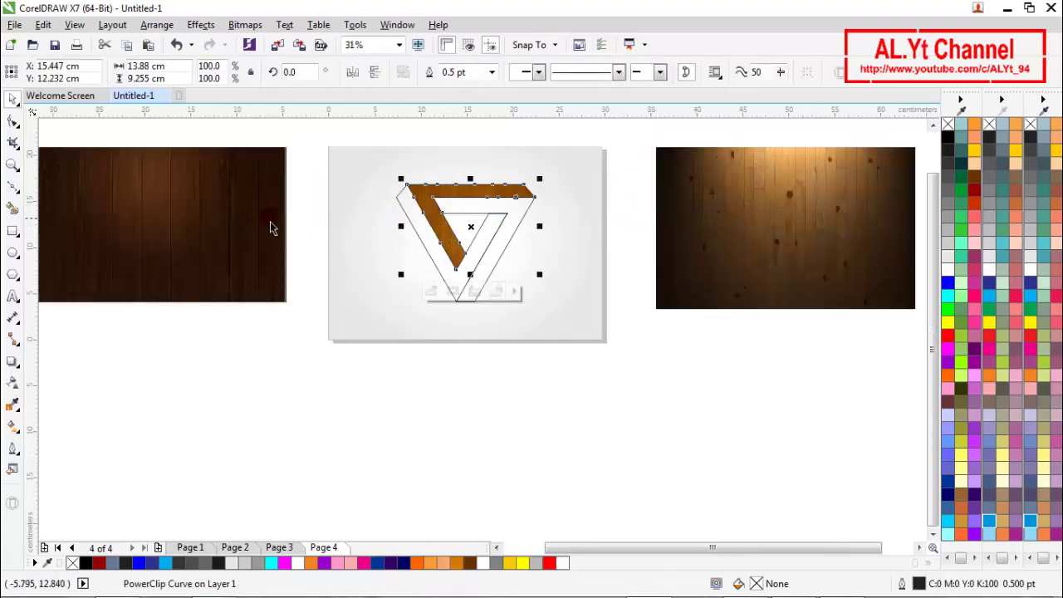
click(251, 221)
right_click(250, 218)
click(320, 169)
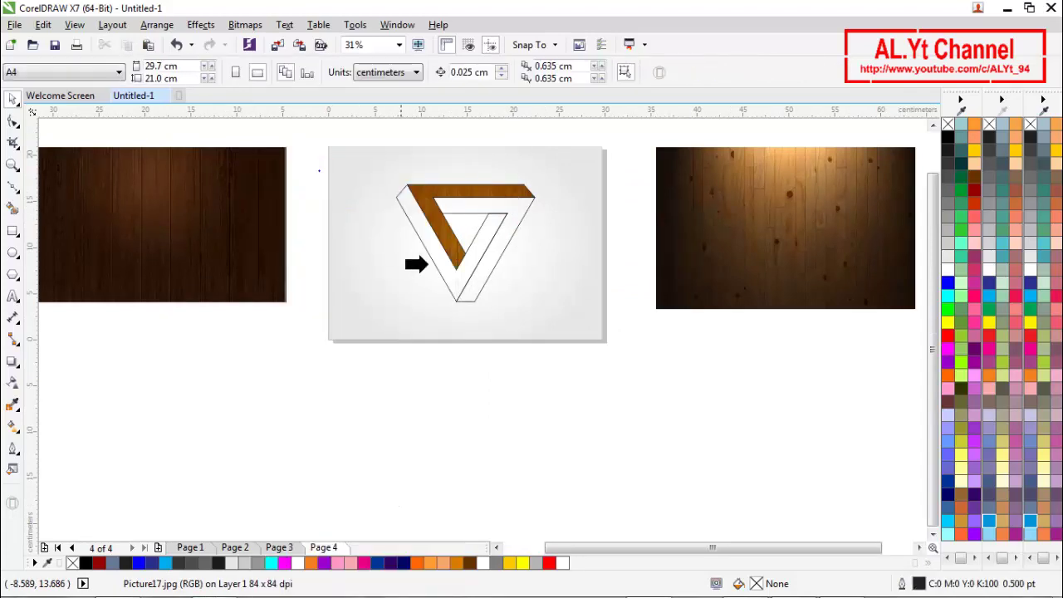
click(423, 245)
PowerClip the Wood Wallpapers 7 image inside the logo's remaining unfilled shape along the right side.
click(687, 235)
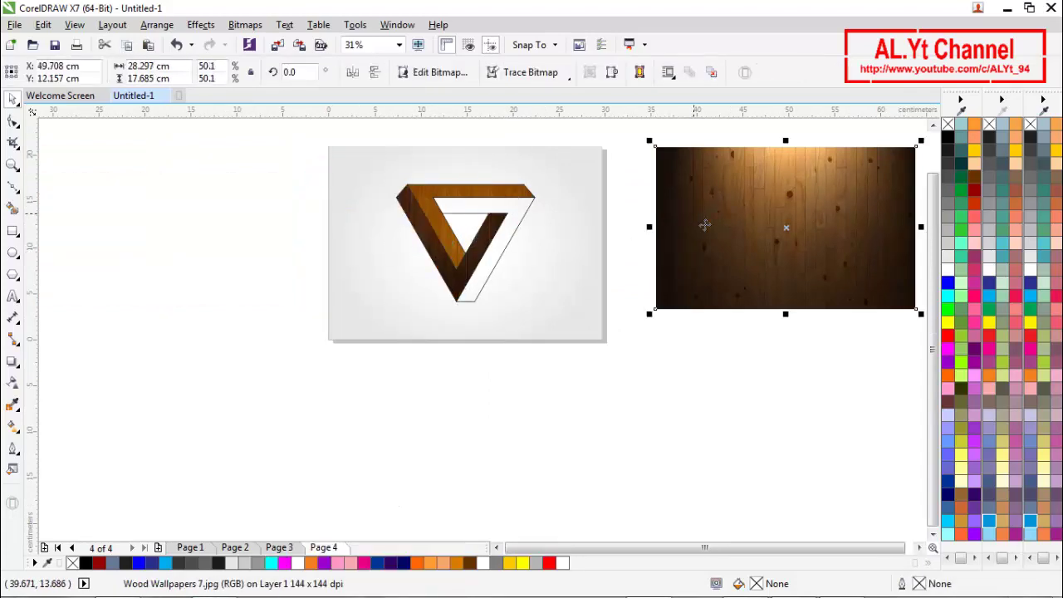
right_click(692, 213)
click(705, 164)
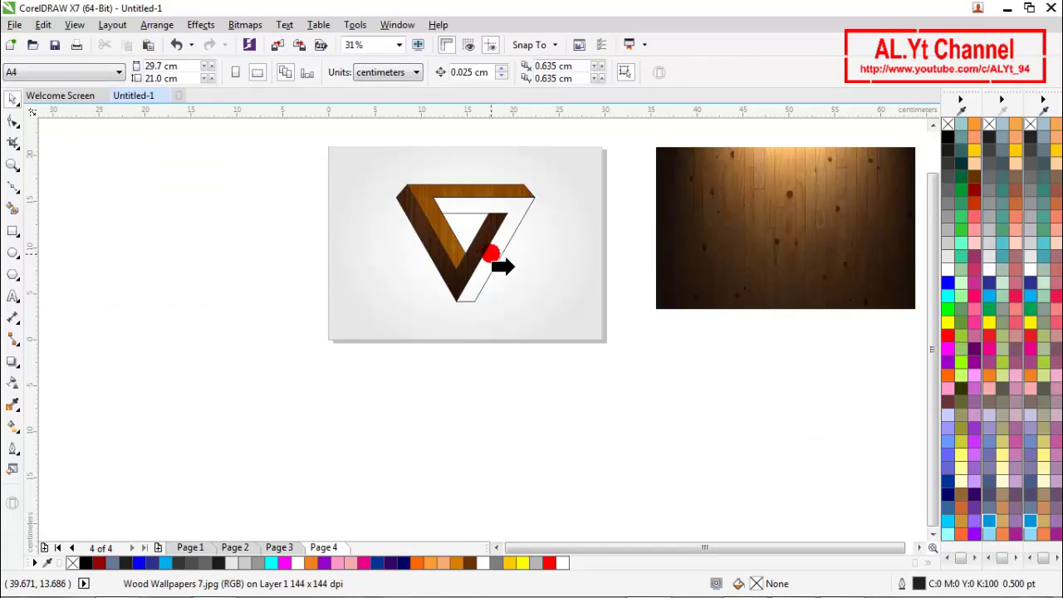
click(502, 266)
click(314, 256)
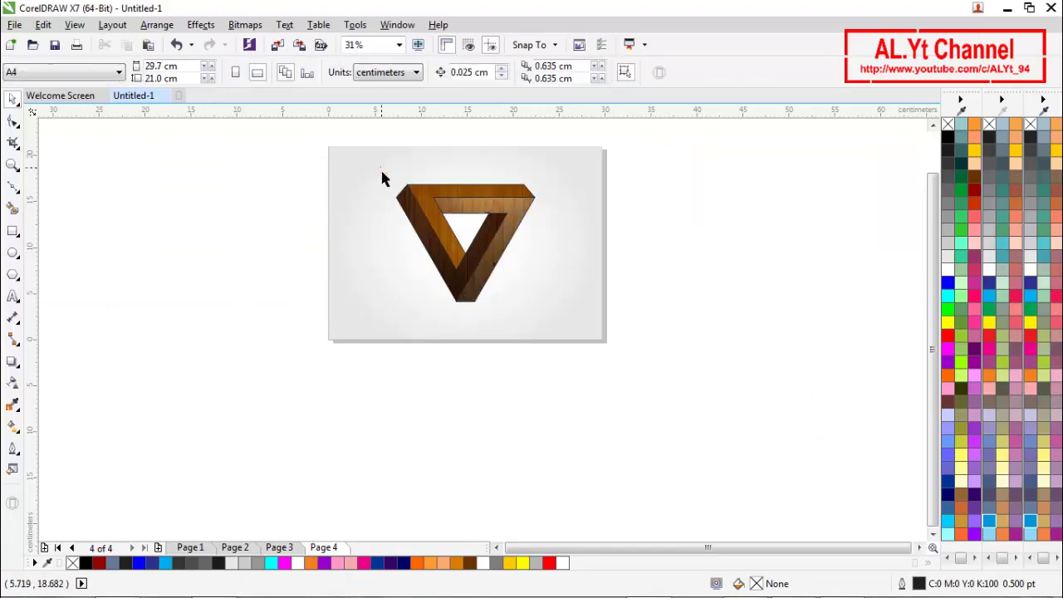
Remove the outlines from all three wood-filled shapes of the logo.
drag(381, 167, 559, 359)
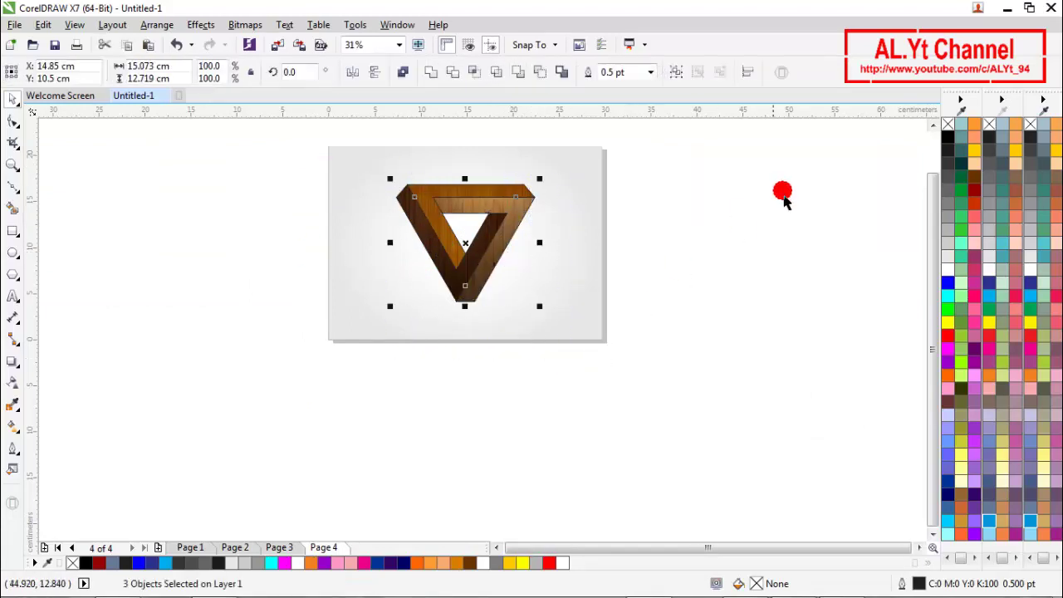
right_click(947, 124)
click(616, 214)
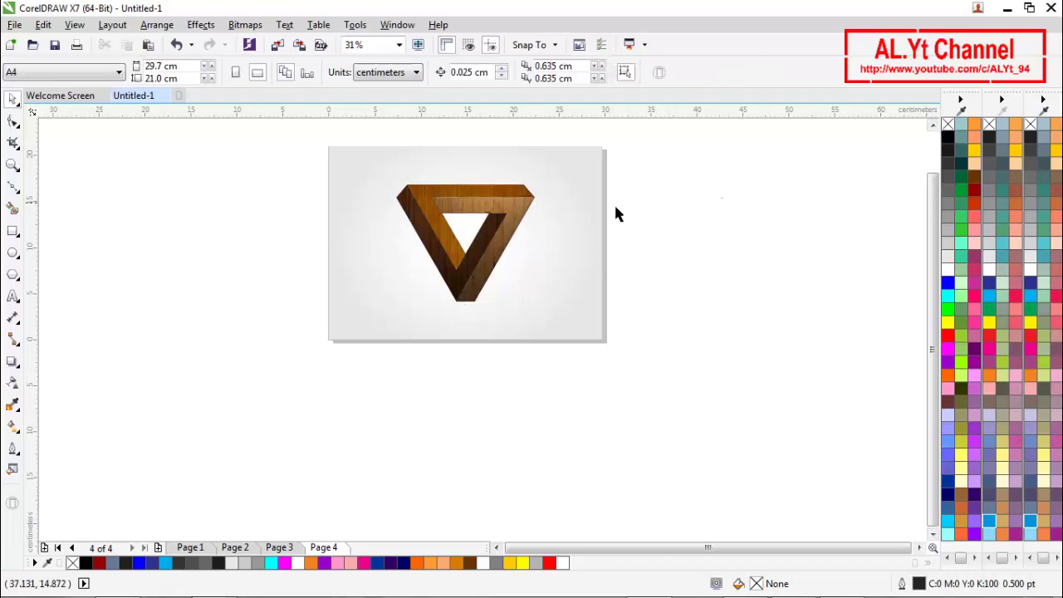
Scale the whole logo down about its centre to about 8.6 by 7.2 cm and arrange two copies side by side on the page.
scroll(471, 214, up, 2)
click(479, 191)
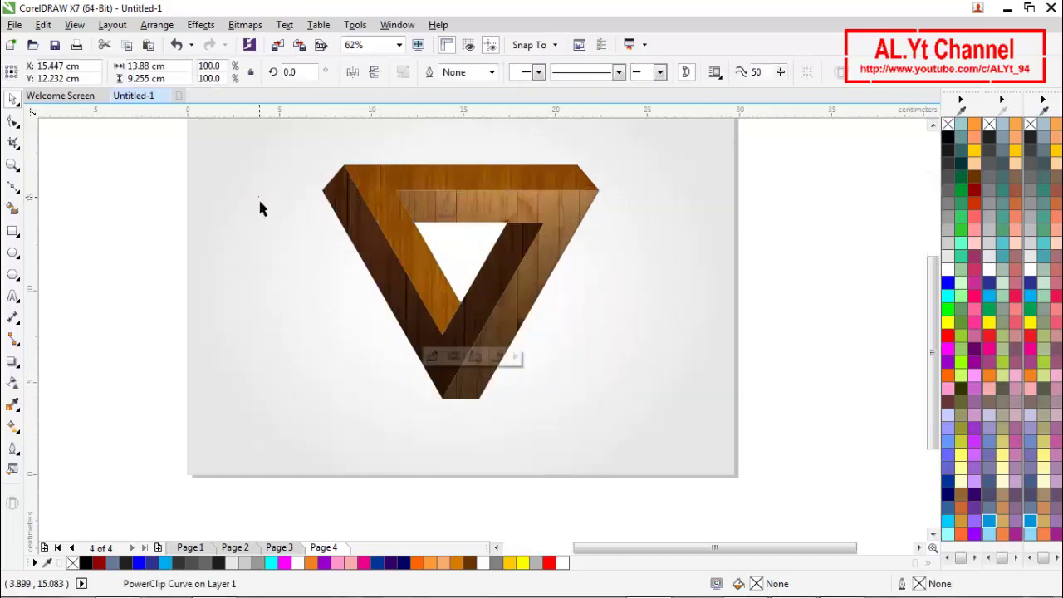
drag(285, 147, 580, 376)
drag(690, 453, 689, 452)
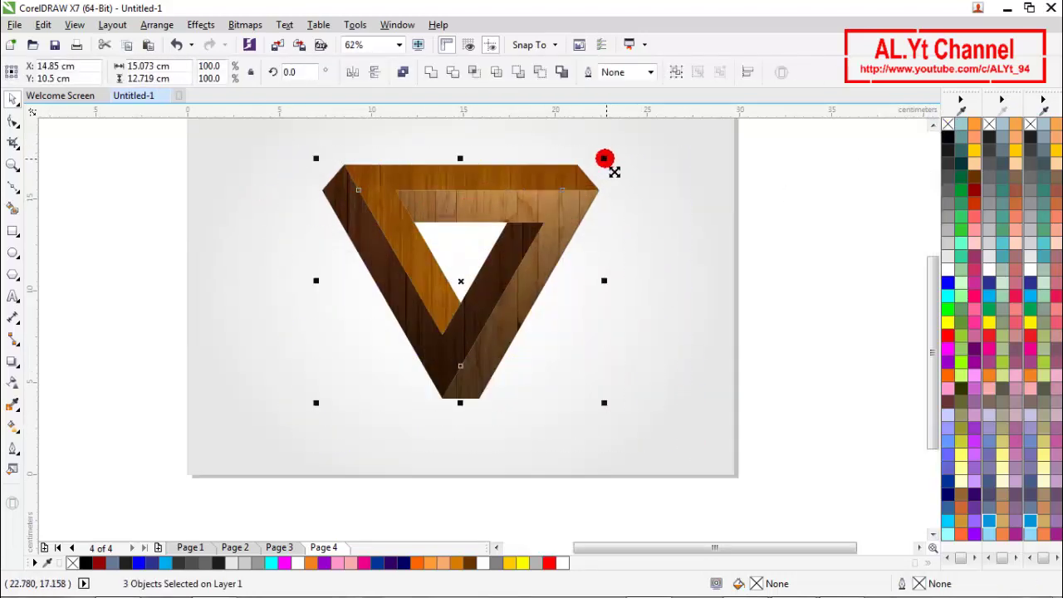
drag(604, 158, 568, 206)
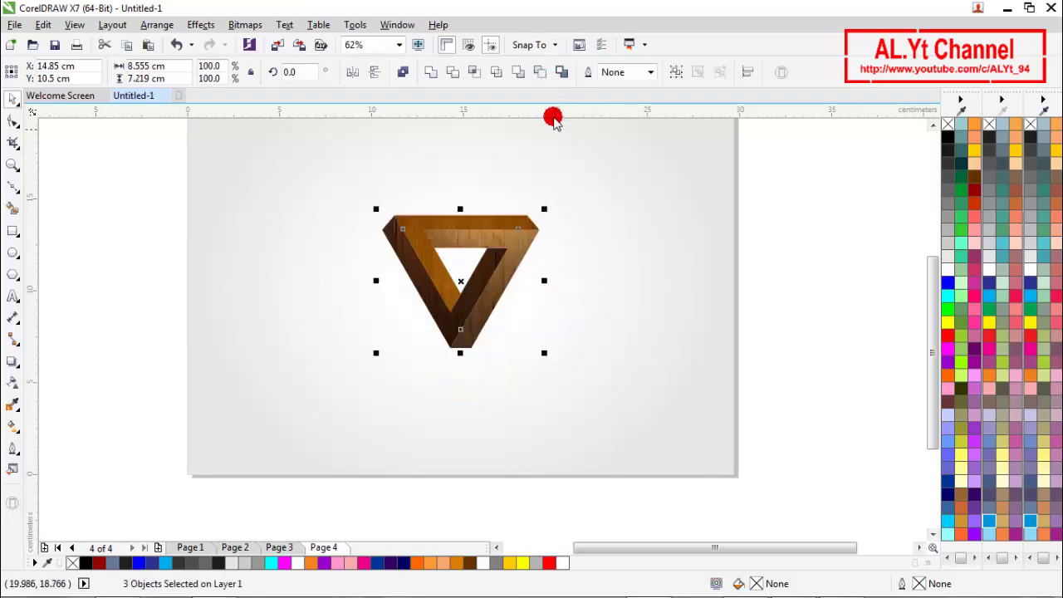
drag(533, 242, 618, 234)
click(795, 237)
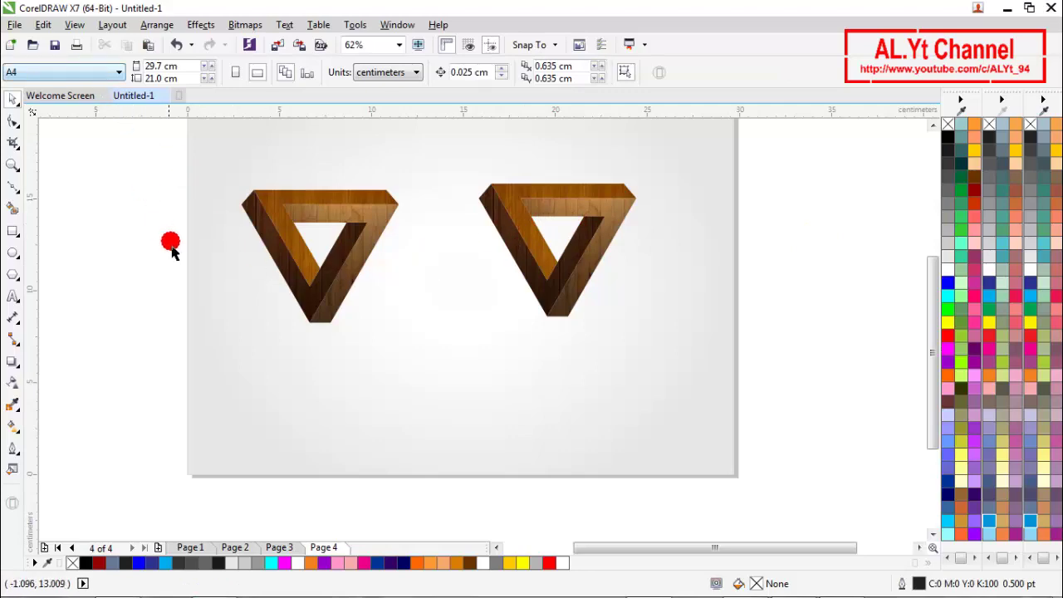
Import the background-parquet-xc, download (2) and download (3) images from the KAYU folder, leaving download (1) out of the selection.
key(ctrl+i)
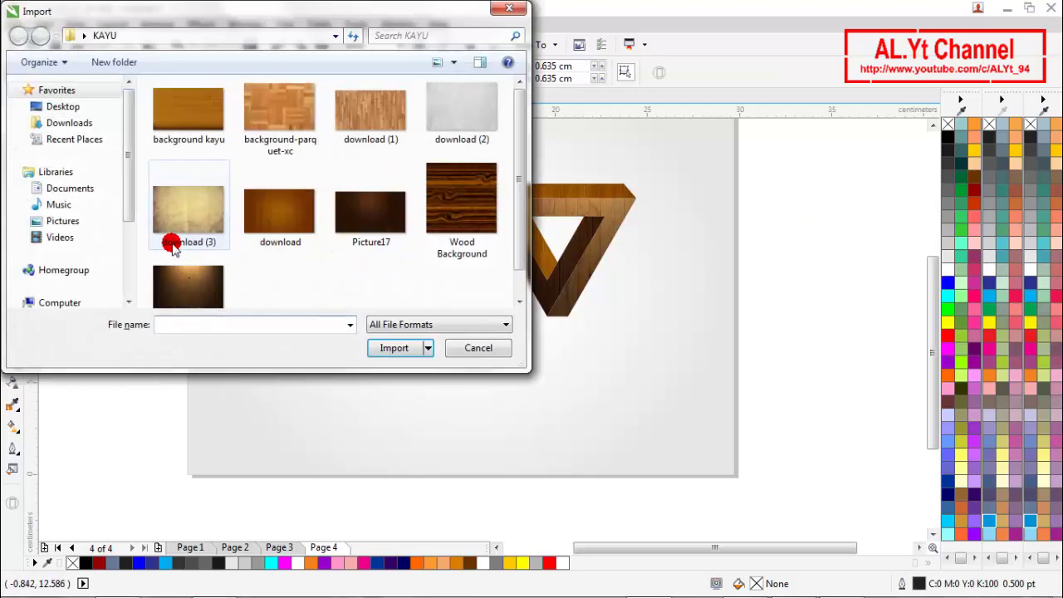
click(176, 222)
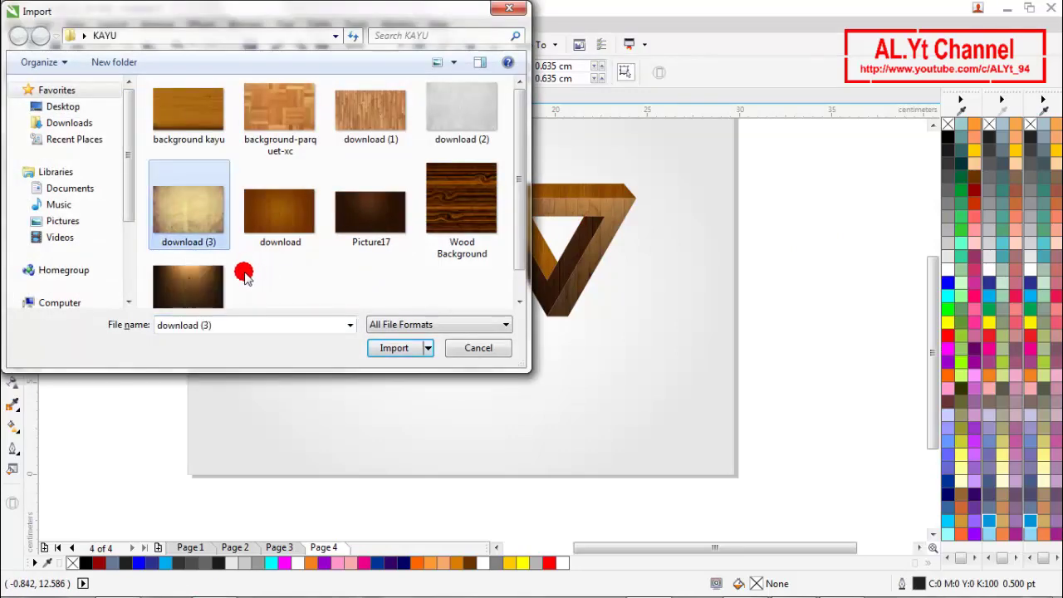
ctrl+click(462, 125)
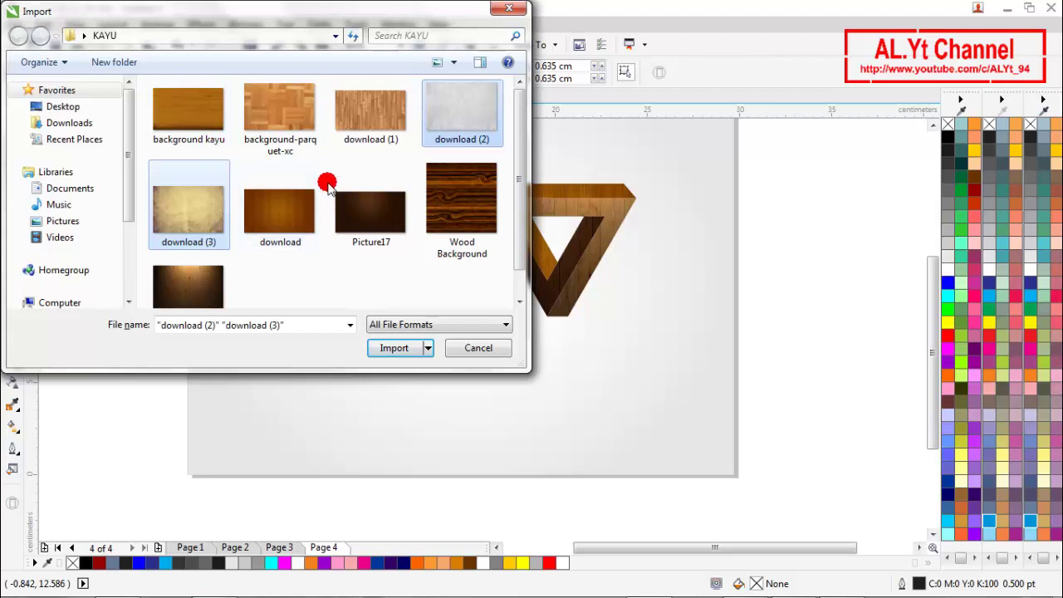
ctrl+shift+click(280, 121)
click(395, 350)
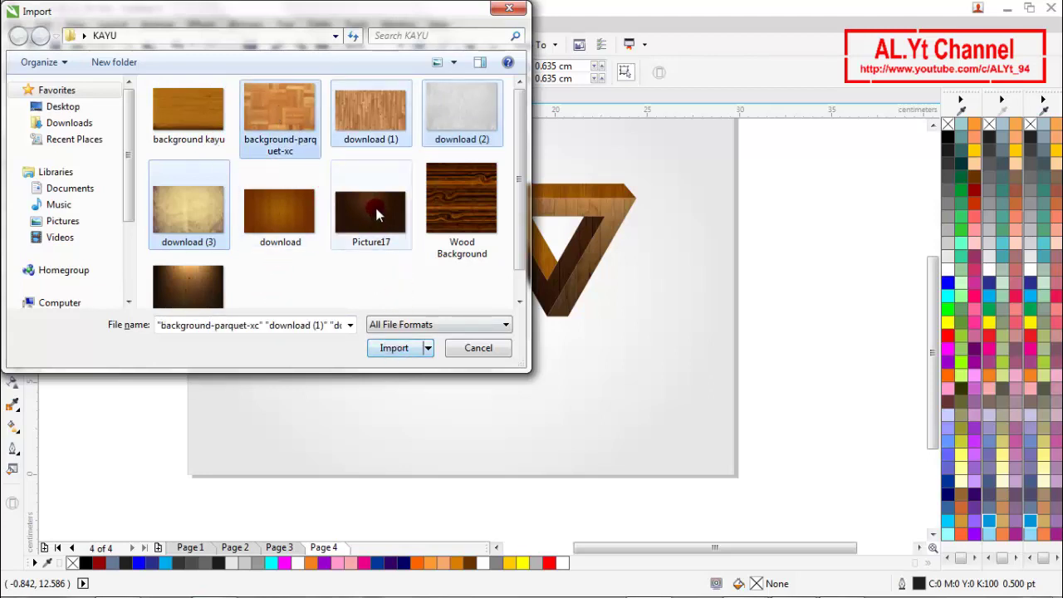
ctrl+click(369, 118)
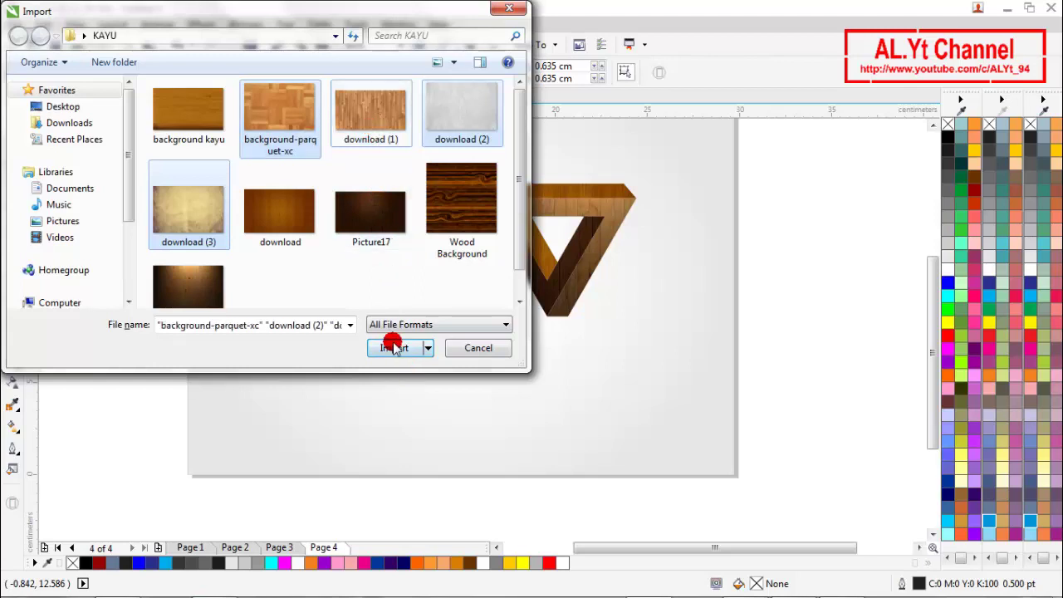
click(395, 347)
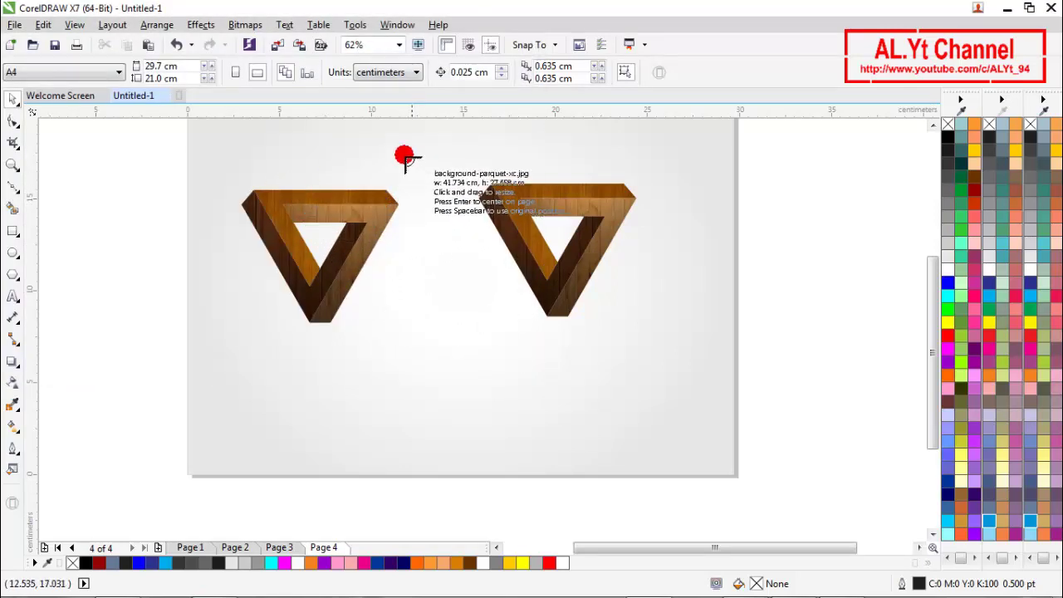
Place the parquet, download (2) and download (3) images from the page's upper edge, about 23, 23 and 20 cm wide.
scroll(425, 185, down, 1)
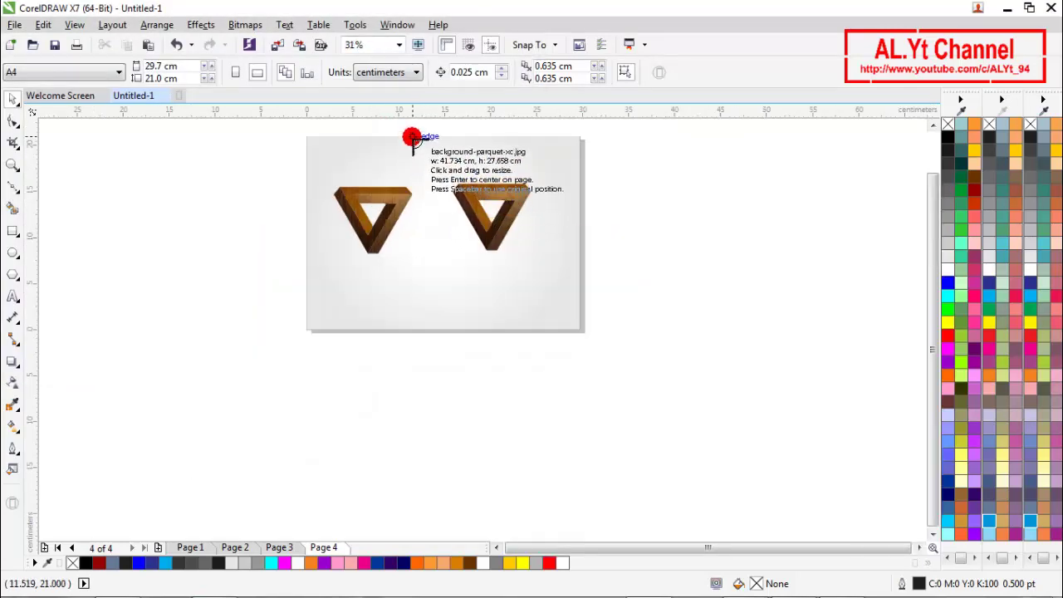
drag(413, 137, 626, 349)
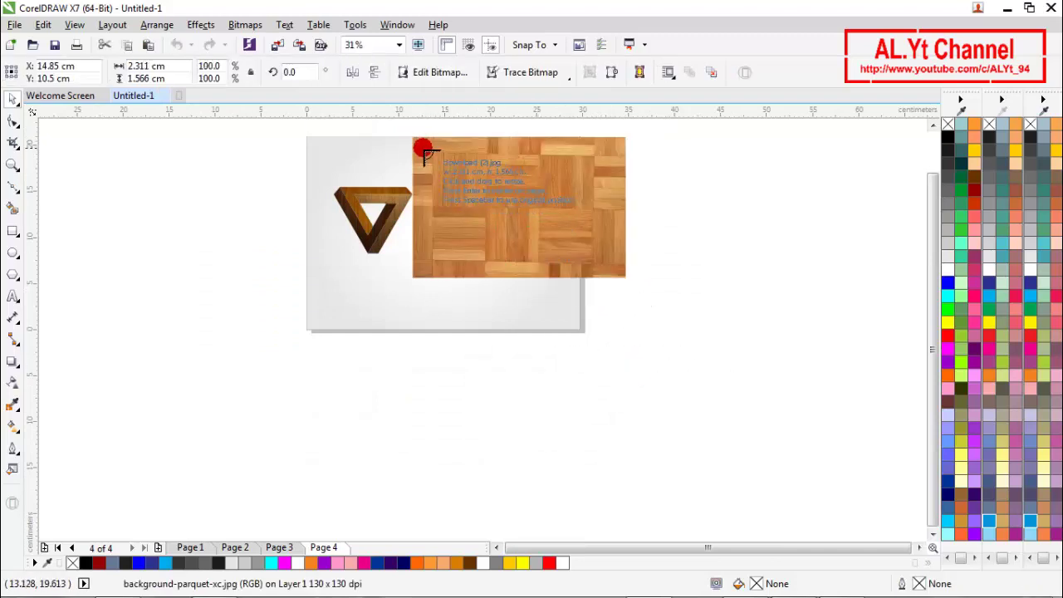
drag(414, 137, 624, 291)
drag(413, 137, 608, 301)
Spread the three stacked textures apart: download (3) to the page's left, download (2) to its right, the parquet below the second logo.
click(548, 198)
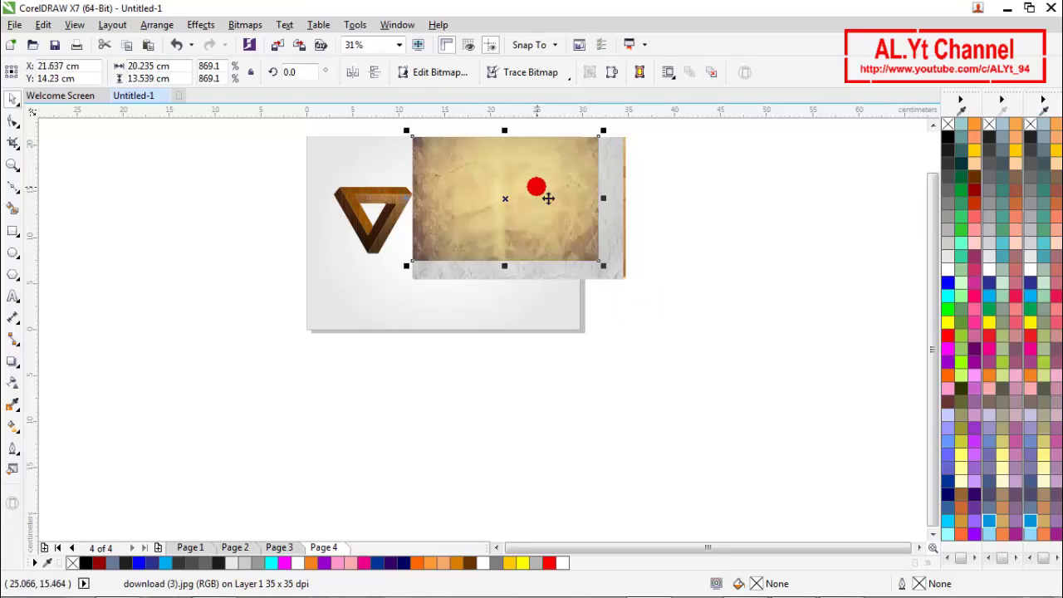
drag(548, 198, 777, 210)
drag(535, 218, 534, 360)
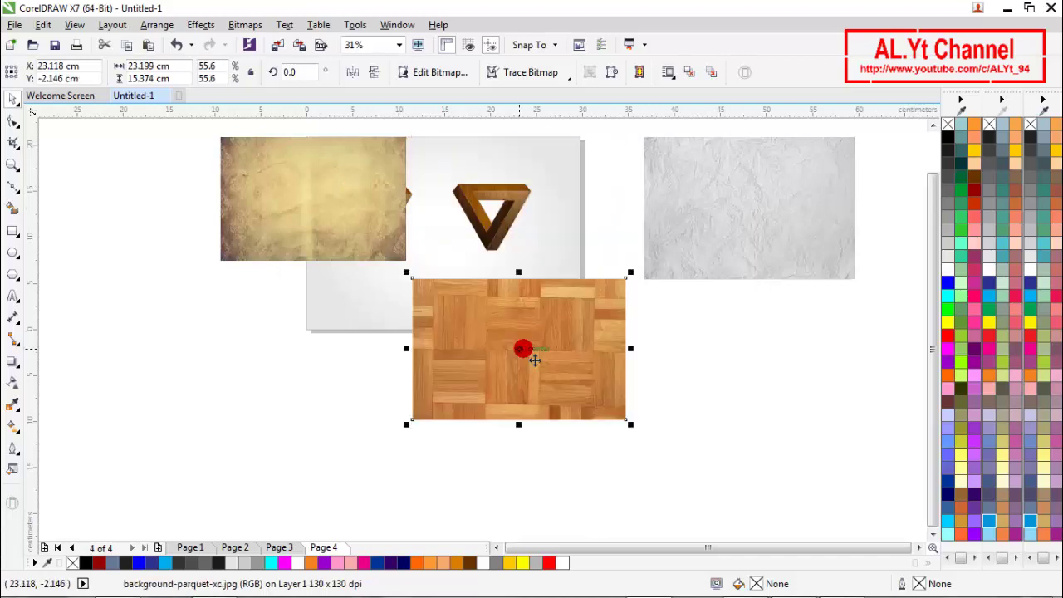
PowerClip the parquet image inside the top band of the second logo.
right_click(535, 360)
click(536, 166)
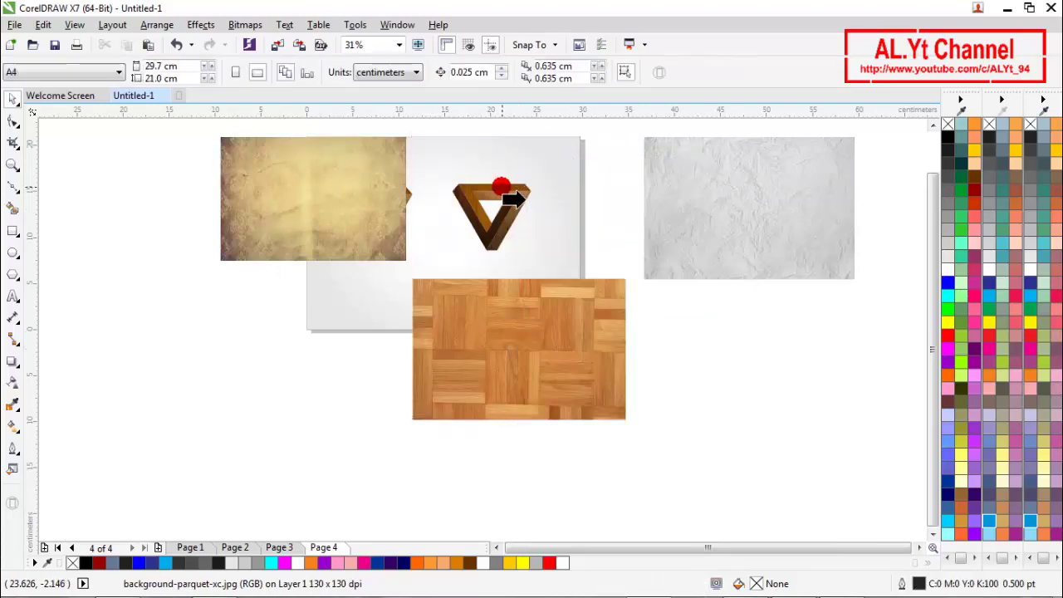
click(515, 197)
PowerClip the yellowish download (3) paper texture inside the second logo's left band.
click(356, 208)
right_click(347, 158)
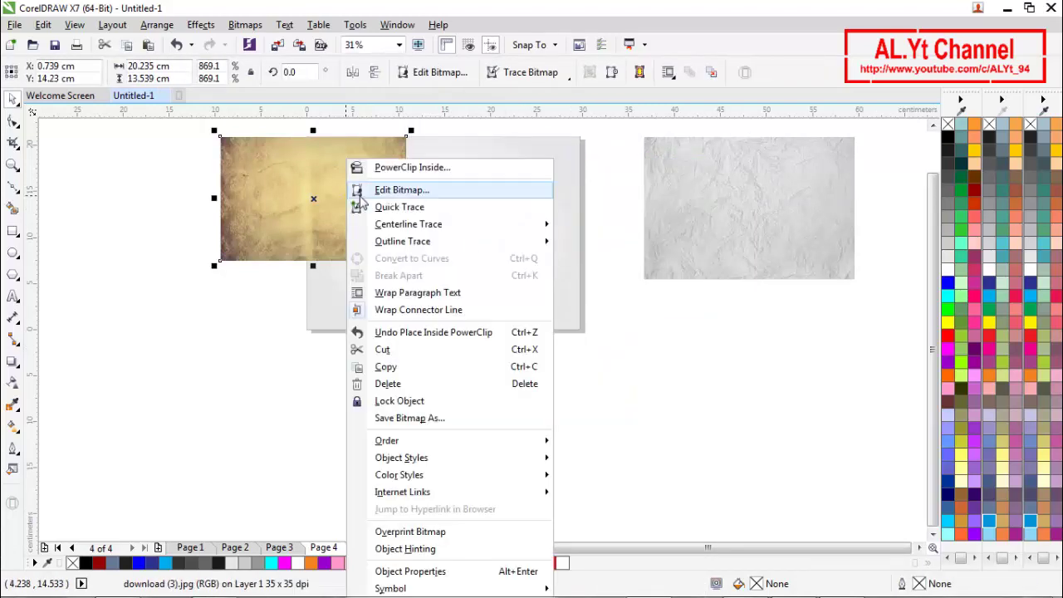
click(407, 168)
click(482, 234)
PowerClip the grey download (2) paper texture inside the second logo's right band.
click(670, 225)
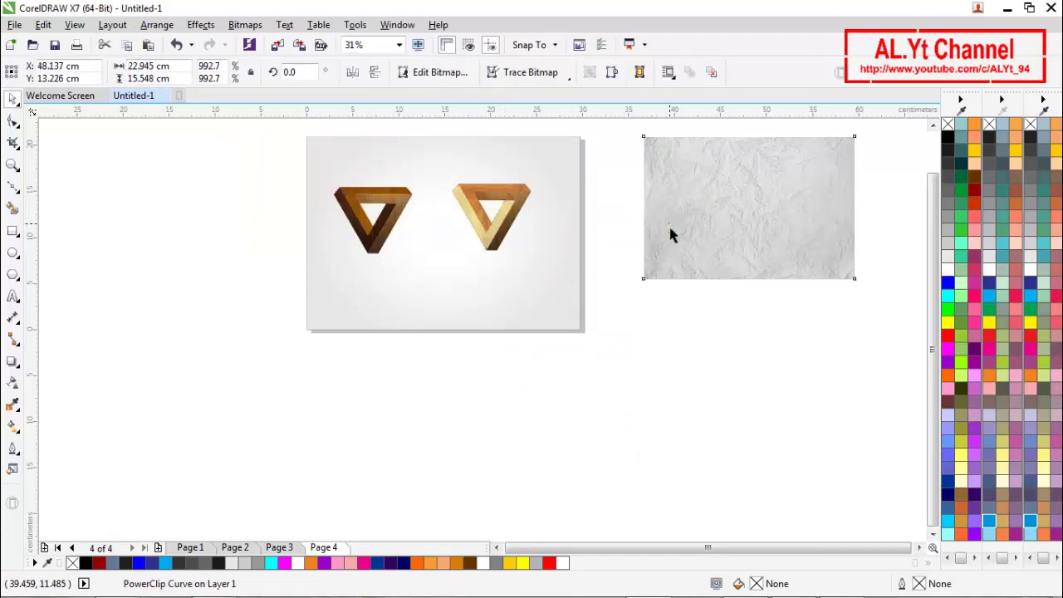
right_click(672, 160)
click(714, 167)
click(504, 216)
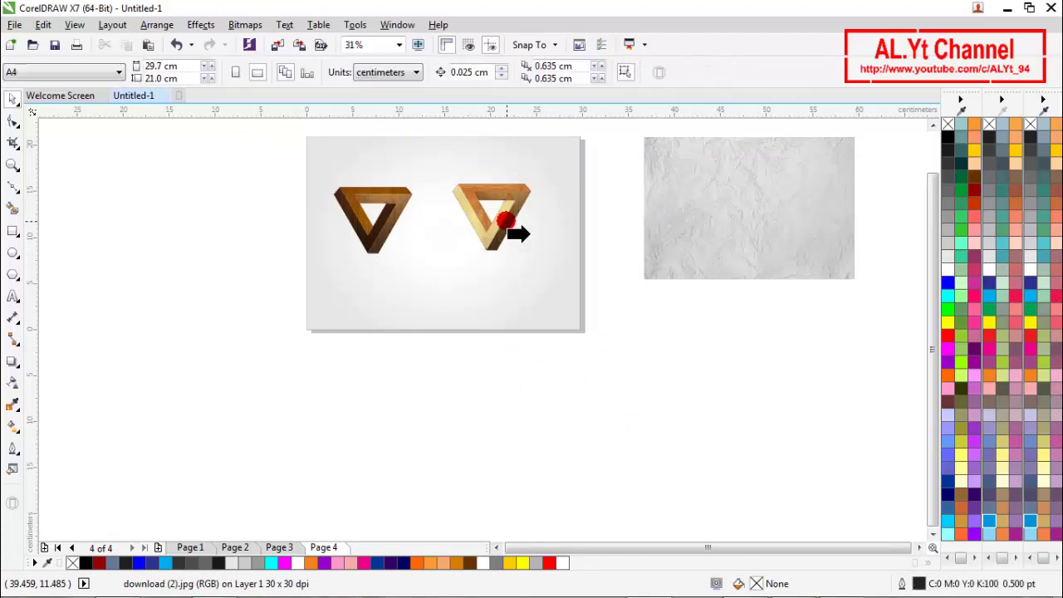
click(625, 229)
Group the three textured shapes of the second logo.
scroll(487, 208, up, 2)
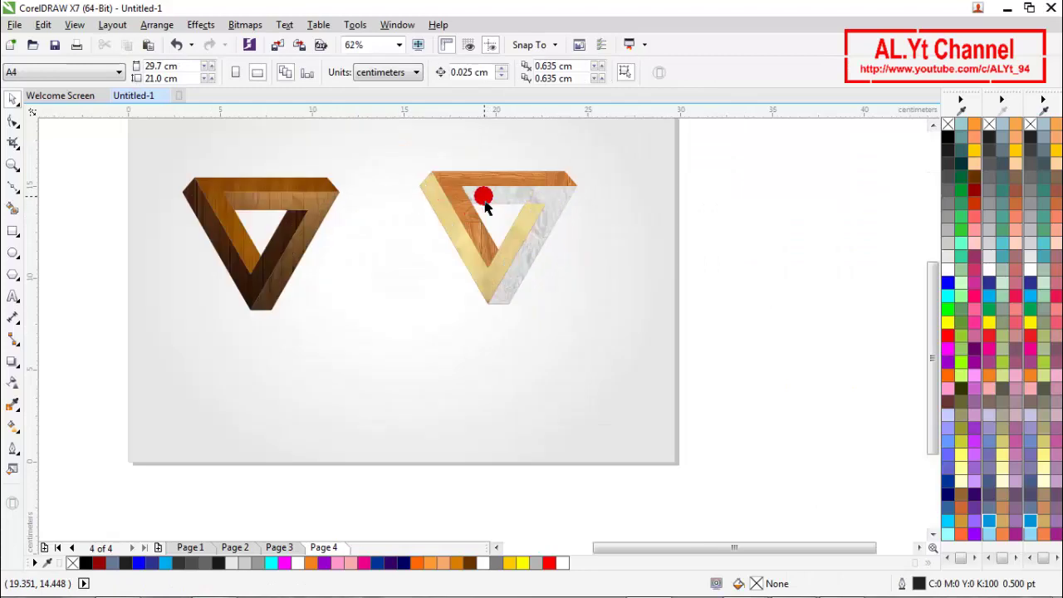
drag(579, 307, 631, 373)
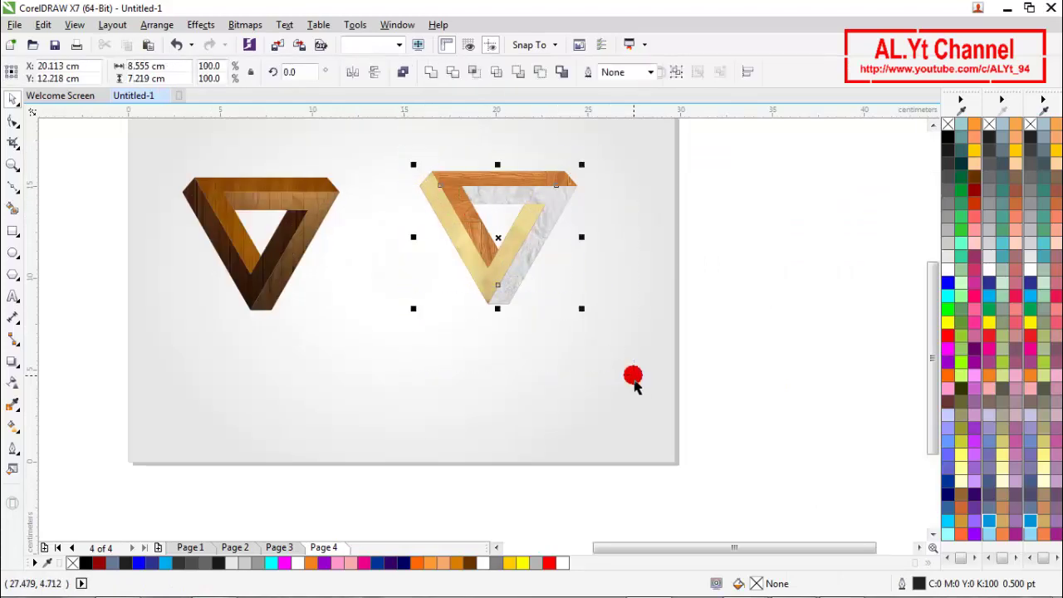
click(674, 72)
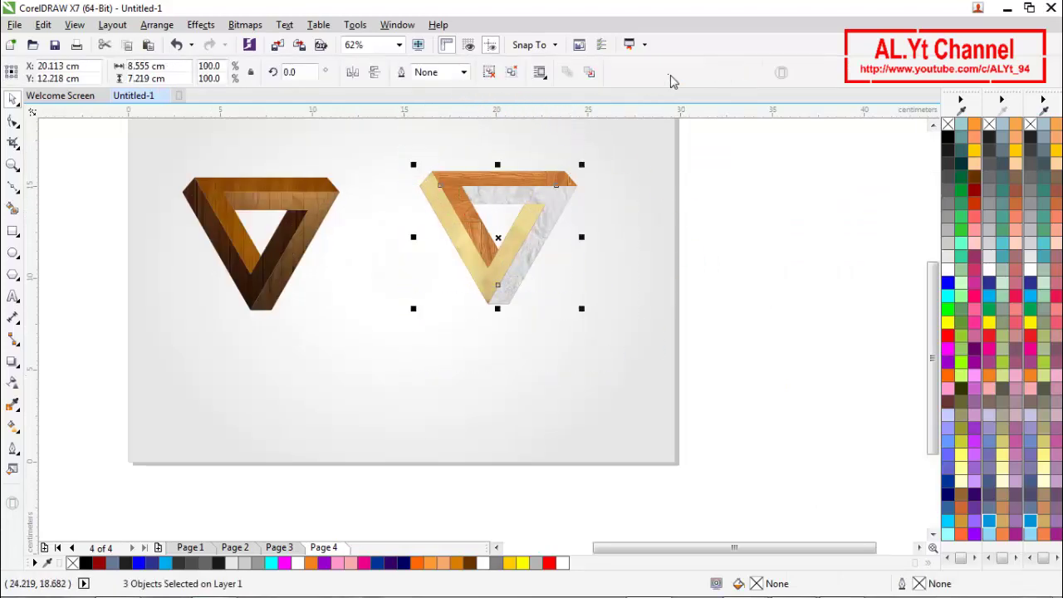
click(757, 195)
Group the three dark wood shapes of the first logo.
scroll(490, 202, down, 1)
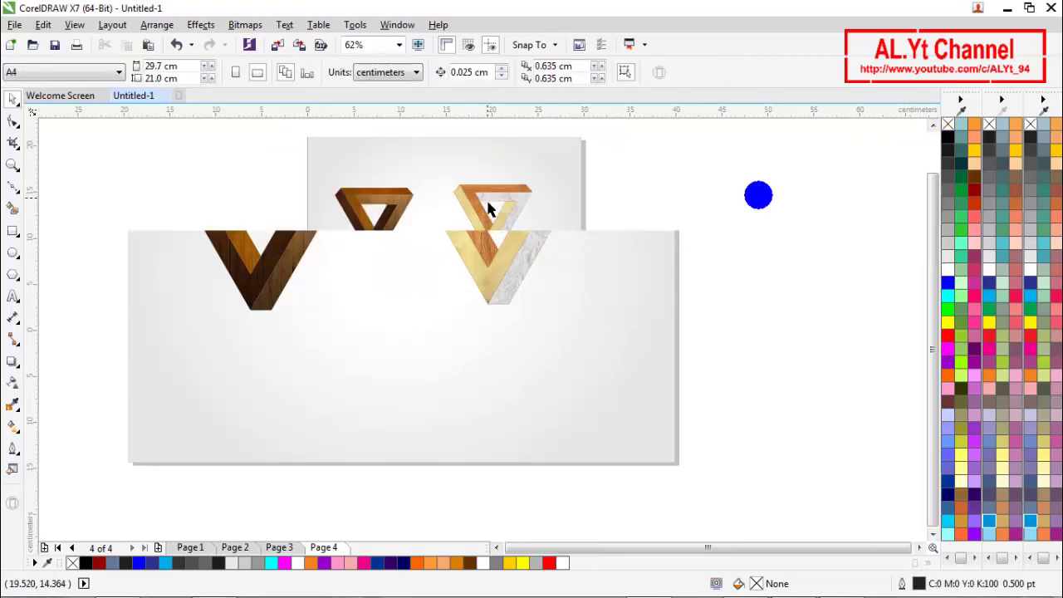
scroll(440, 178, up, 1)
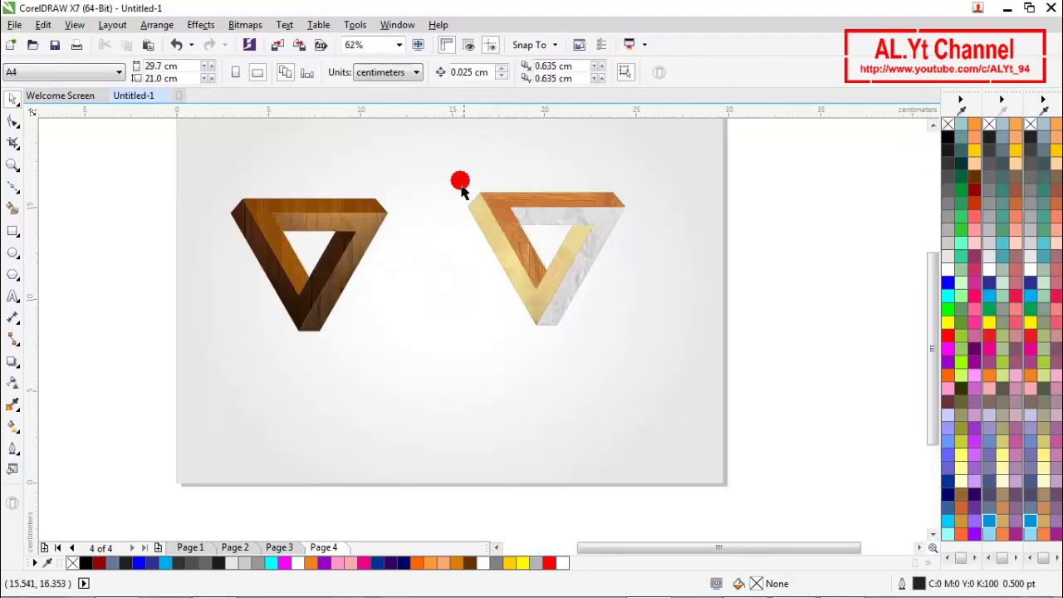
click(300, 253)
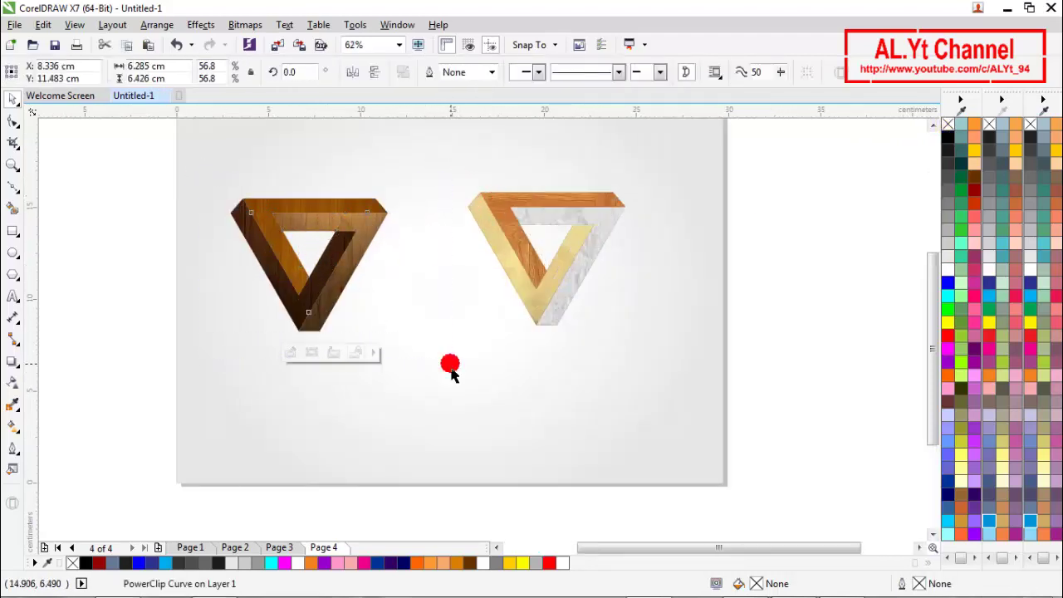
drag(198, 169, 450, 363)
click(672, 74)
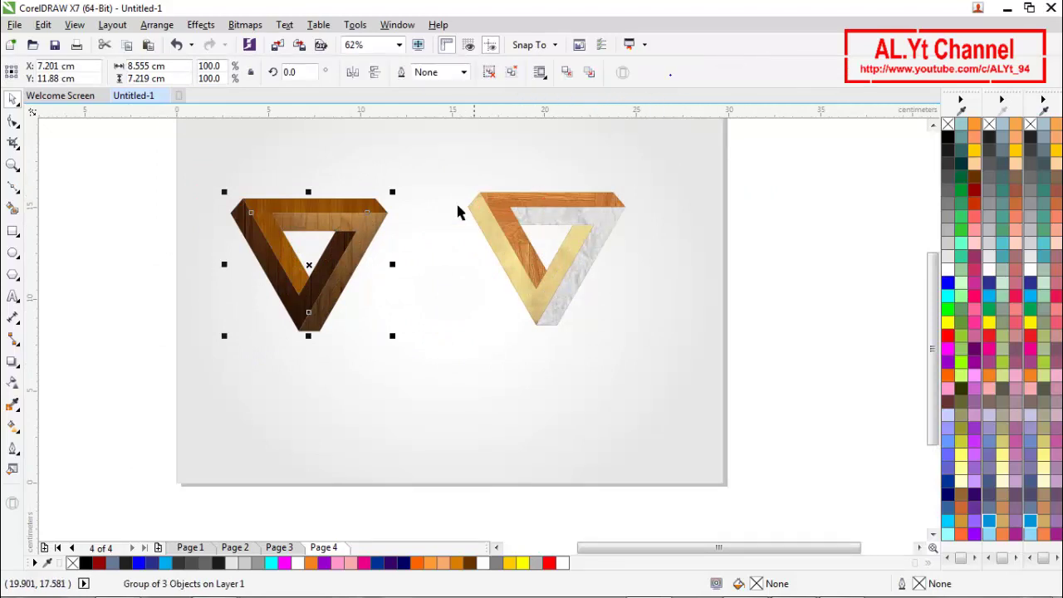
Bring the two logos closer together diagonally, with the dark wood one at the upper left and the lighter one at the lower right.
drag(368, 266, 440, 237)
drag(541, 279, 516, 318)
click(690, 260)
scroll(431, 219, down, 1)
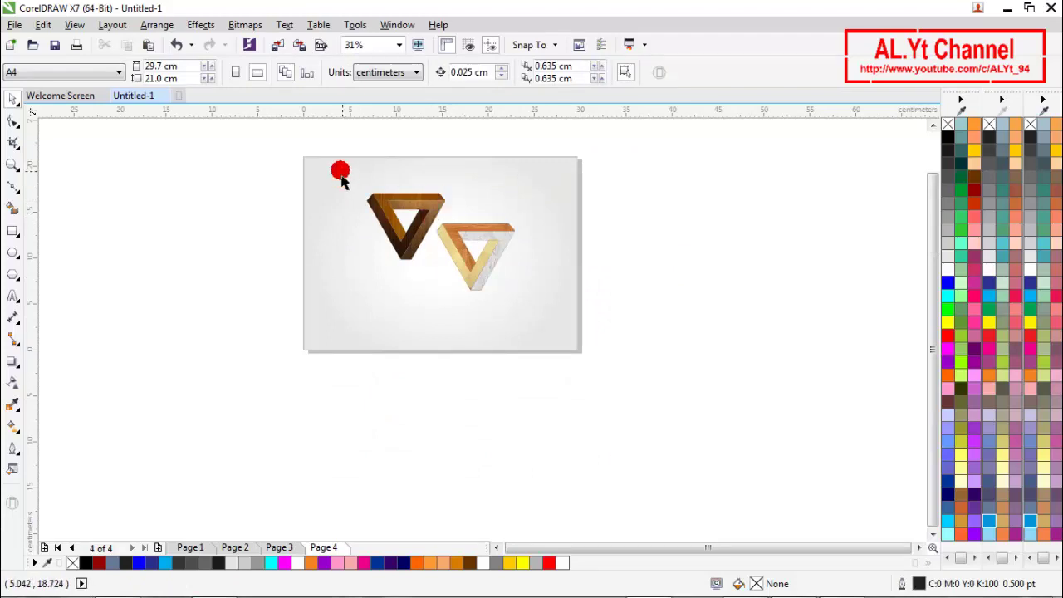
Group both logos together and shift them down to the vertical middle of the page.
drag(337, 170, 537, 333)
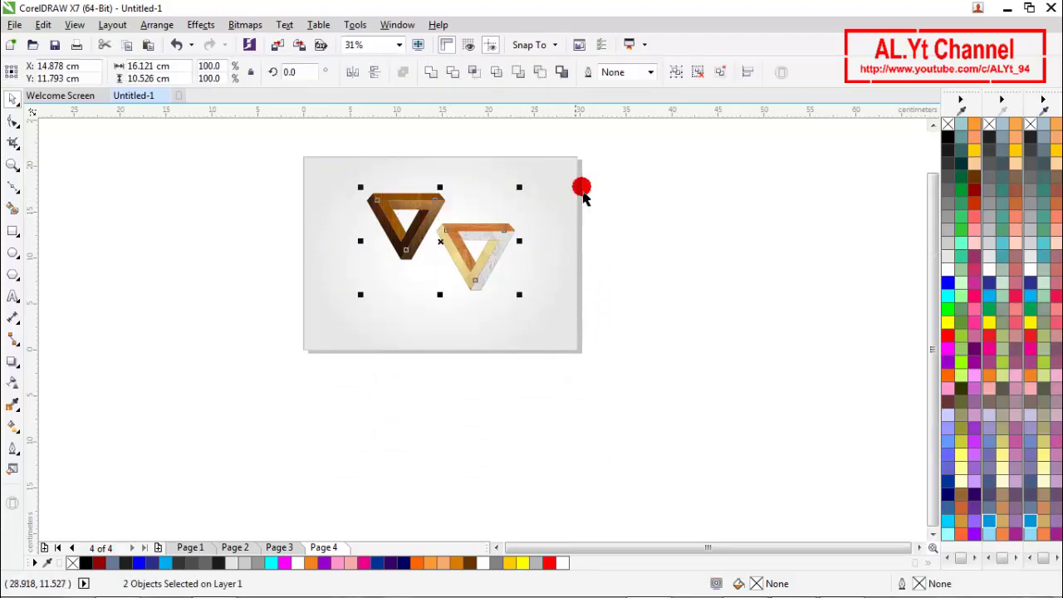
click(675, 73)
key(Down)
key(Down)
click(645, 174)
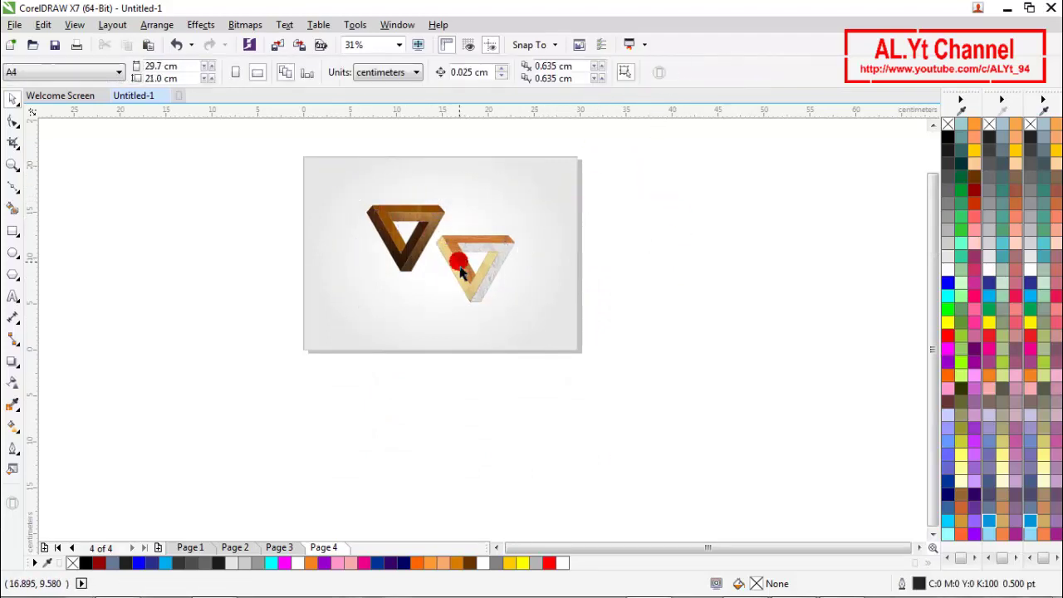
Examine the two finished logos up close and in a full-screen preview.
key(z)
click(234, 72)
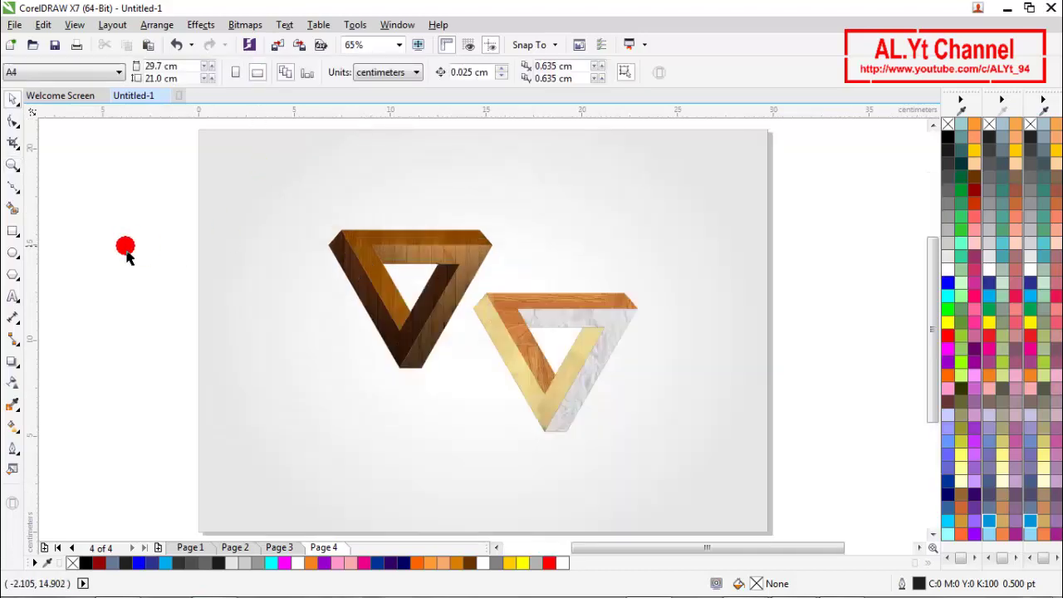
click(494, 334)
click(166, 238)
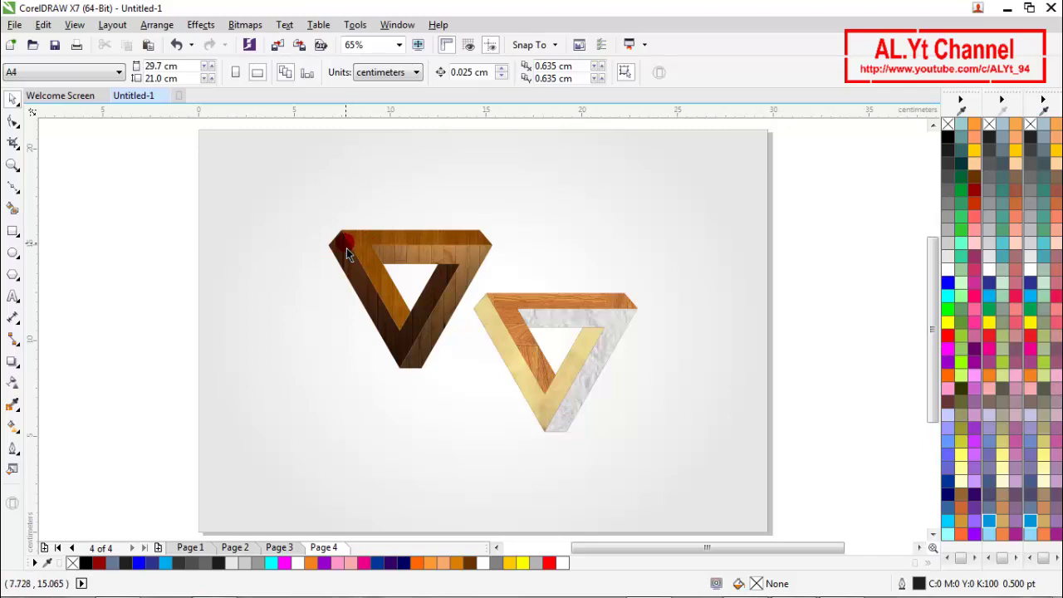
key(z)
click(209, 73)
key(space)
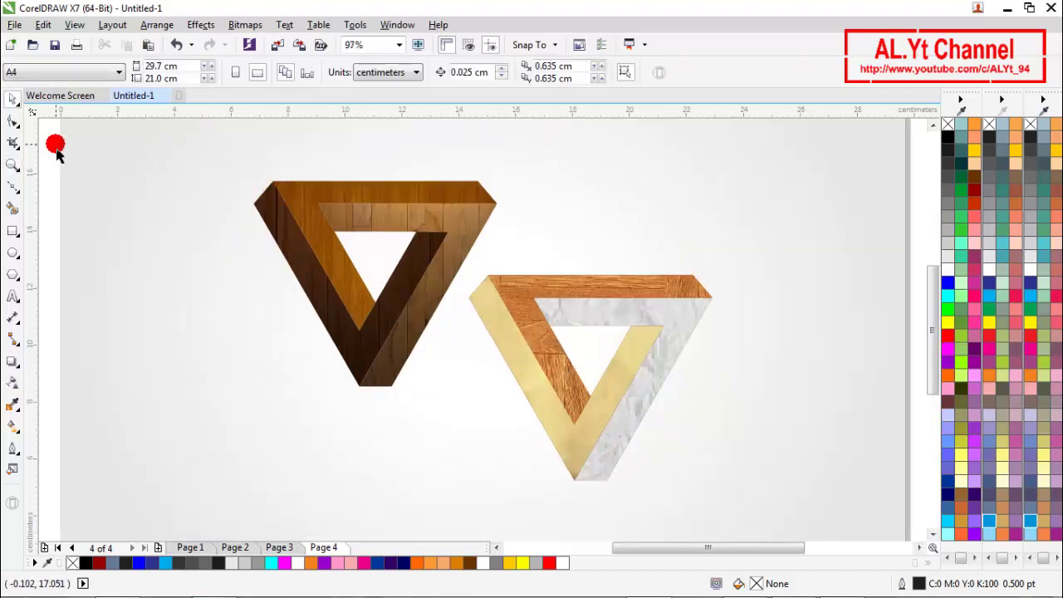
right_click(53, 156)
click(64, 156)
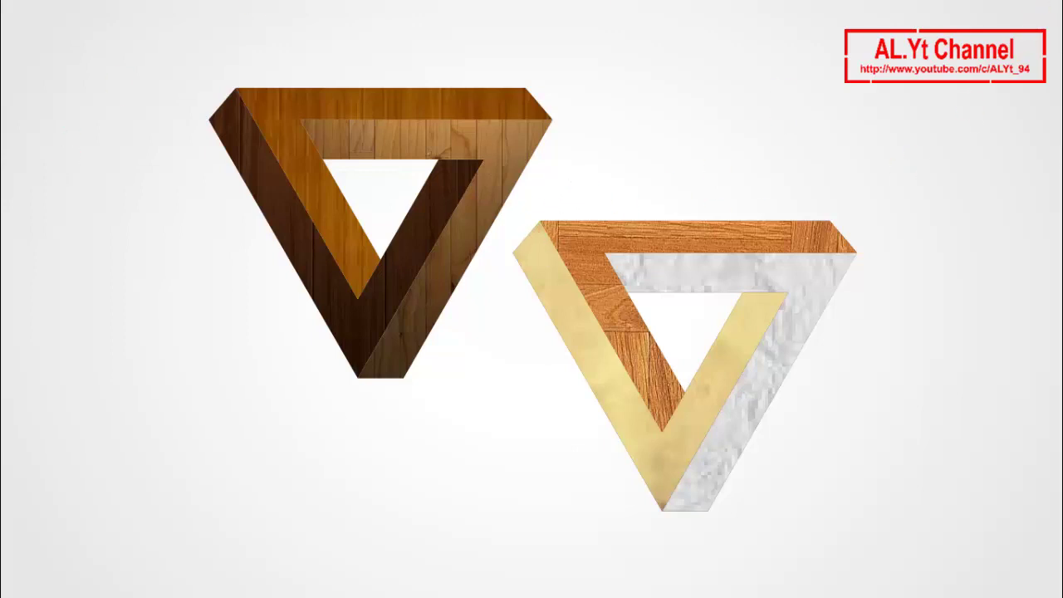
key(Escape)
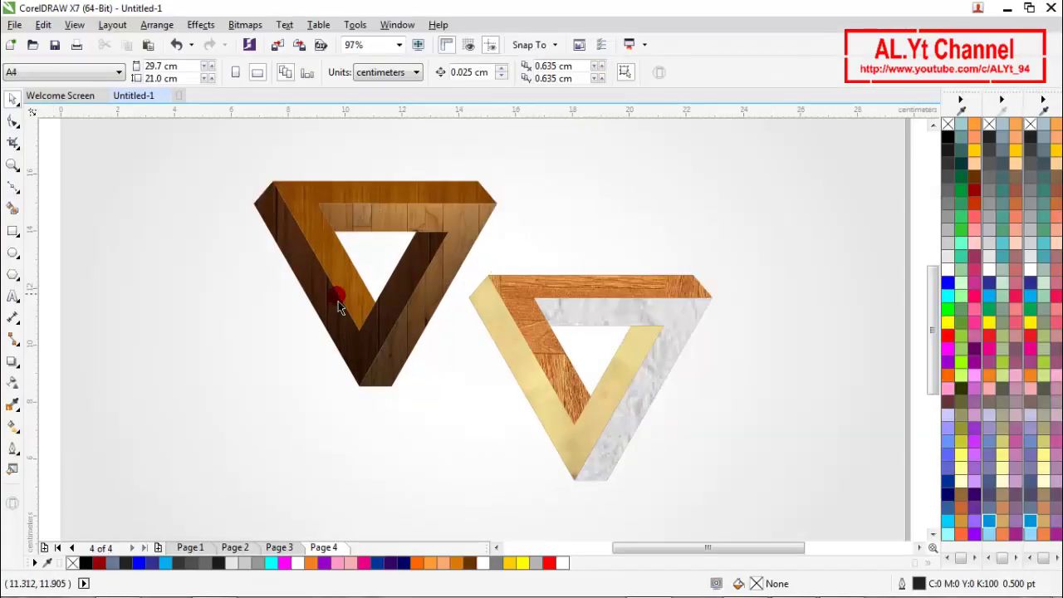